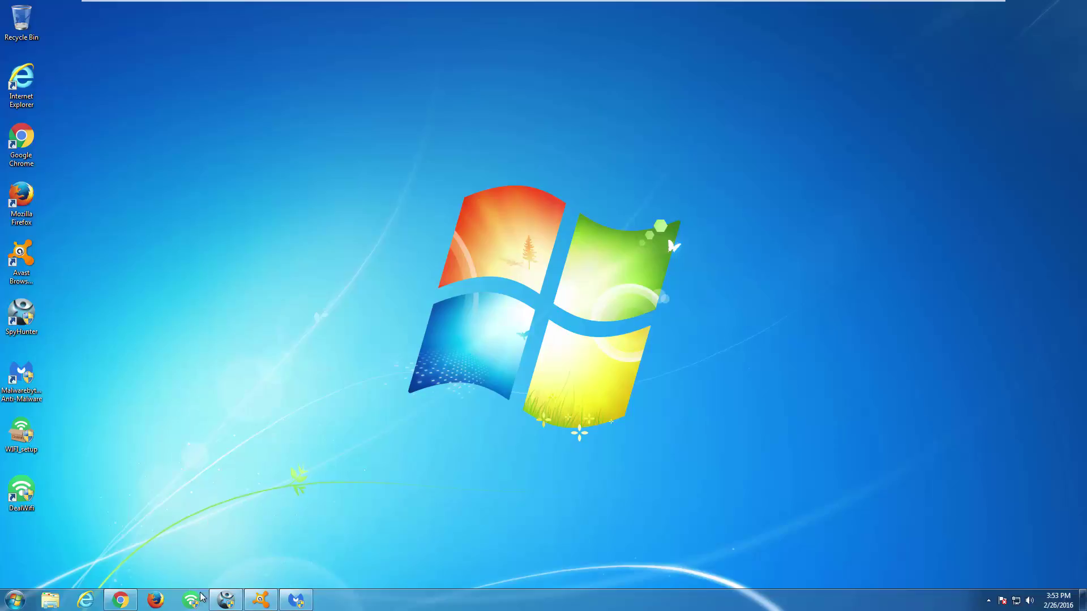
Open DealWifi, try to turn on the free Wifi, tick that the Wireless LAN adapter and driver are installed, and close the hotspot window
click(191, 600)
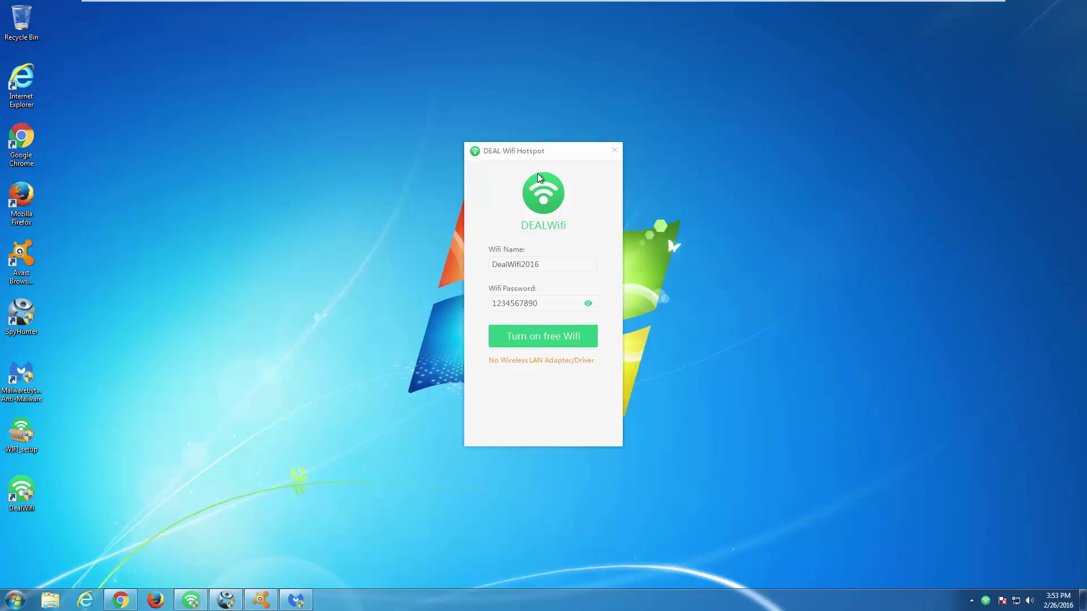
drag(521, 155, 510, 128)
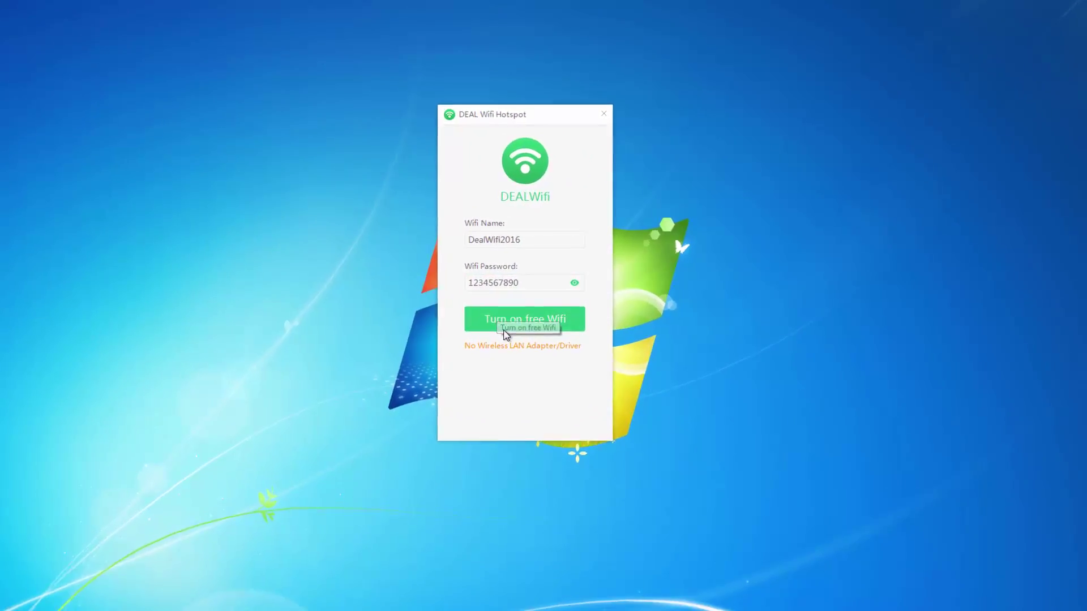
click(488, 342)
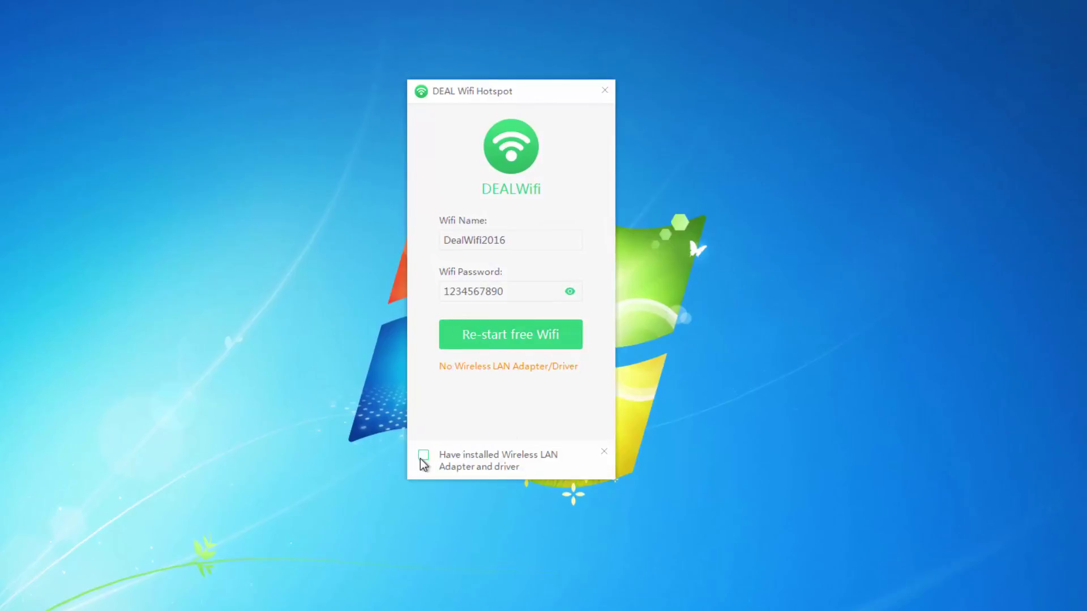
click(488, 340)
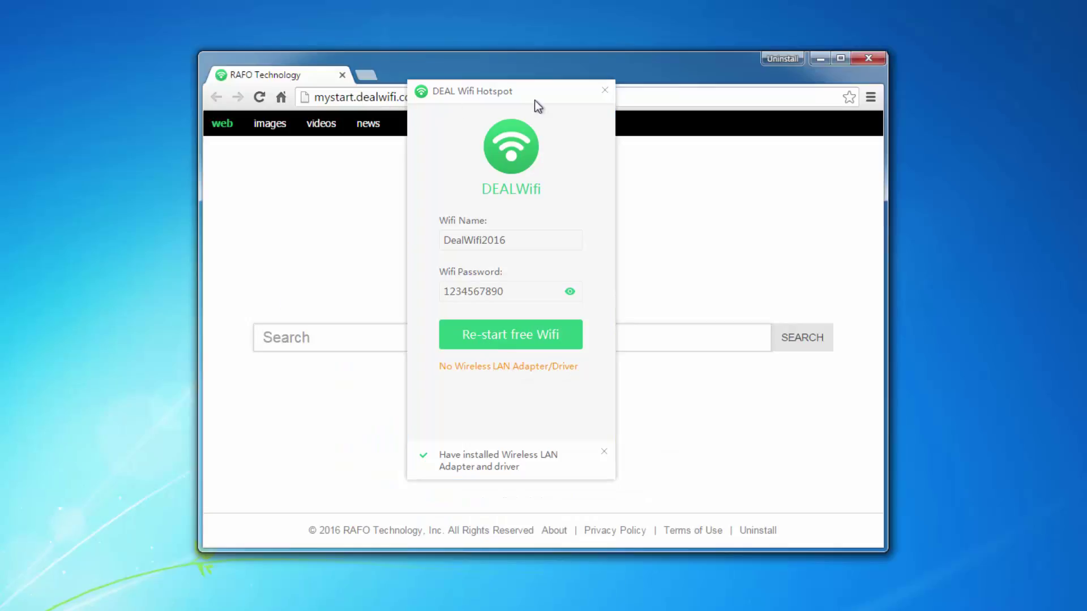
click(606, 92)
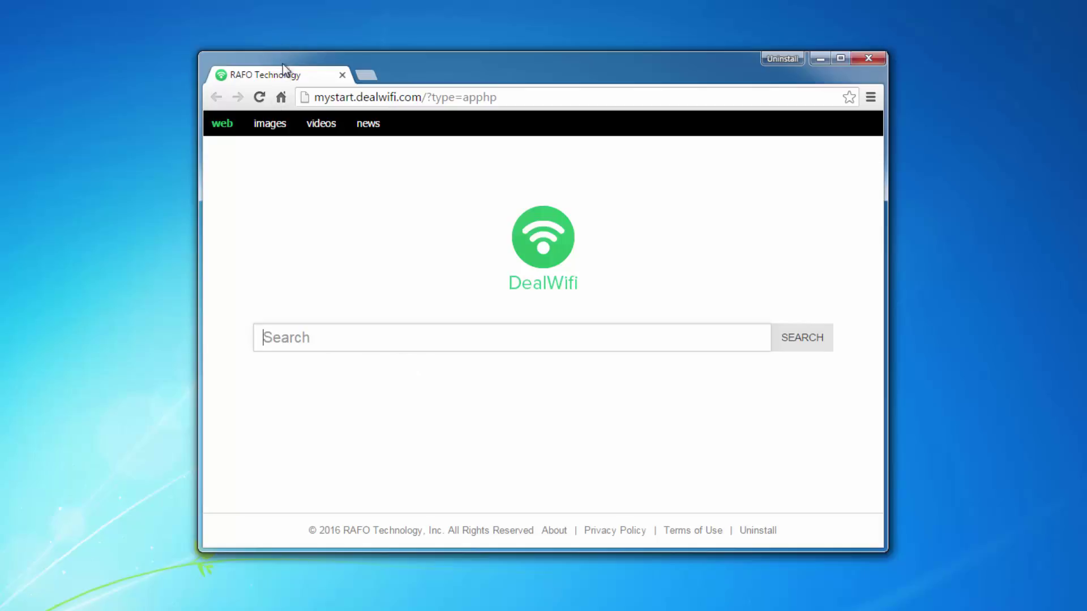
Search the web for "123" from the DealWifi start page in the browser
click(337, 99)
click(319, 338)
text(123)
key(Return)
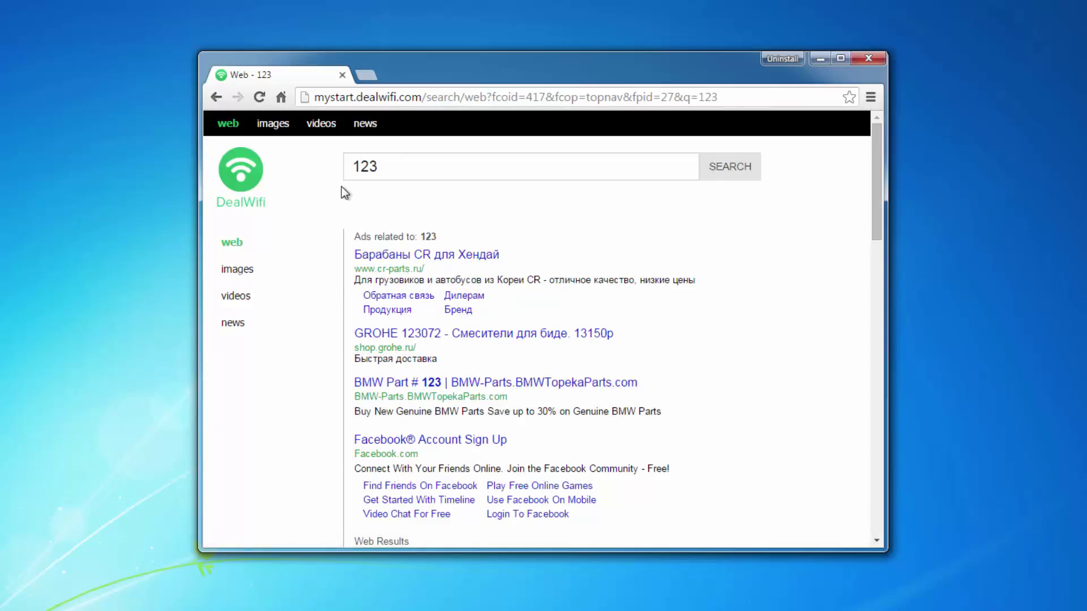
Search for "123\" from the DealWifi page of a new browser tab, look through the results and close that tab
click(364, 77)
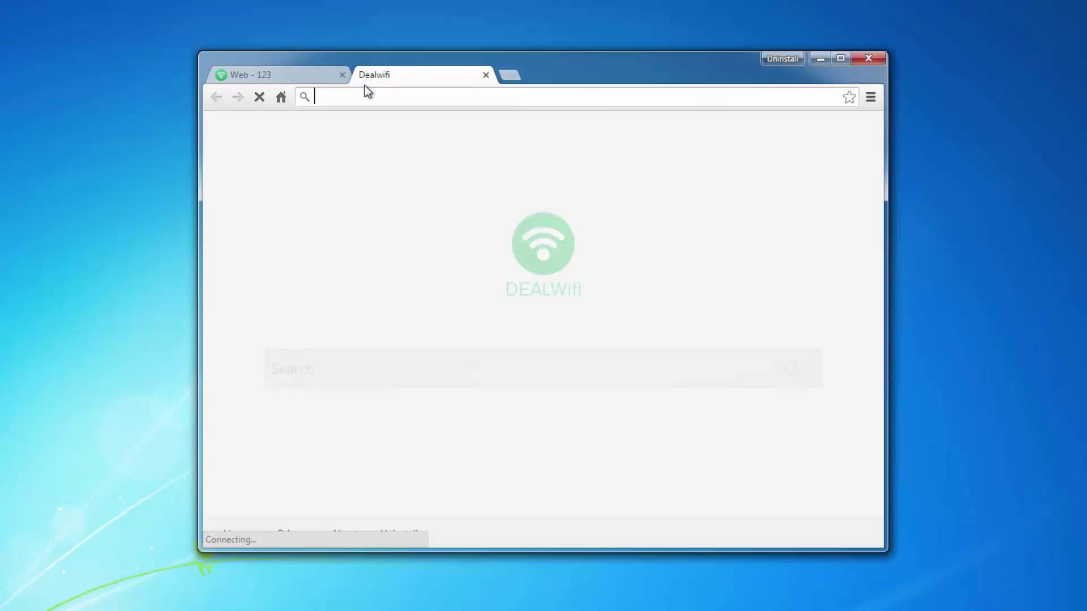
click(342, 355)
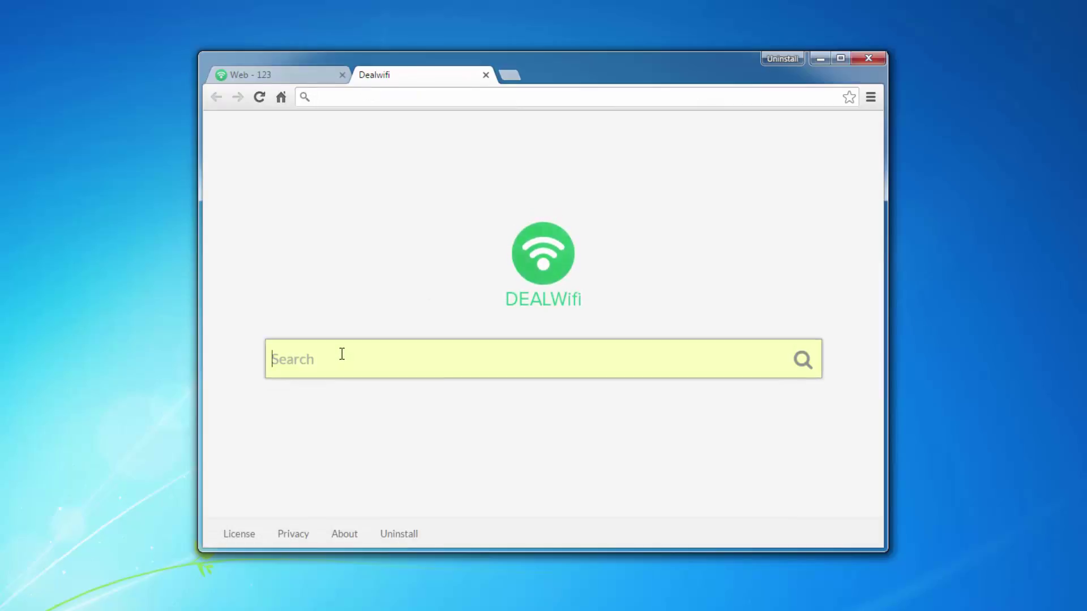
text(123\)
key(Return)
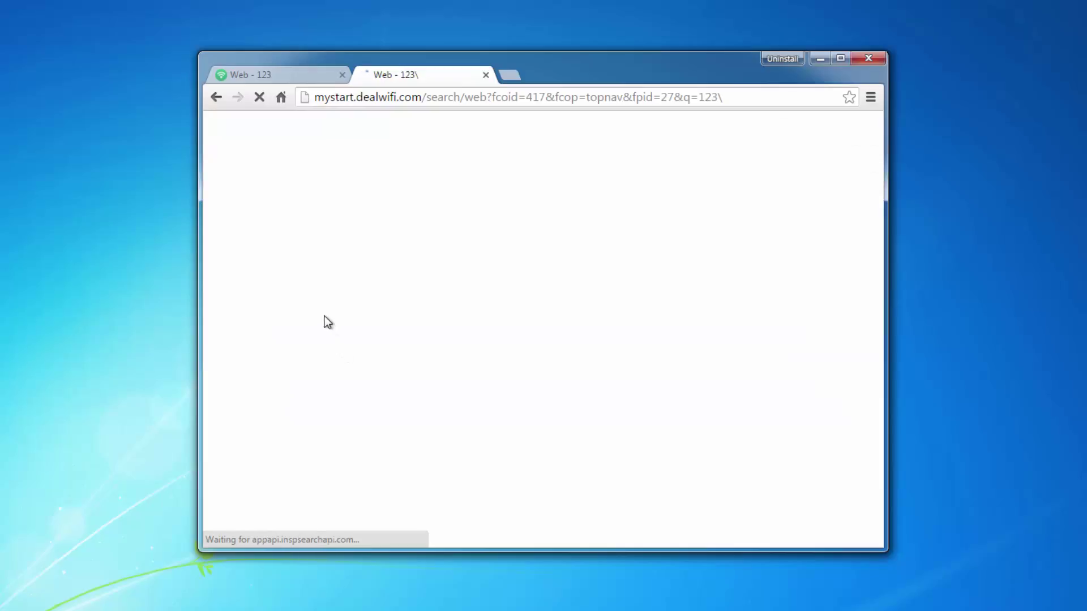
scroll(435, 363, down, 8)
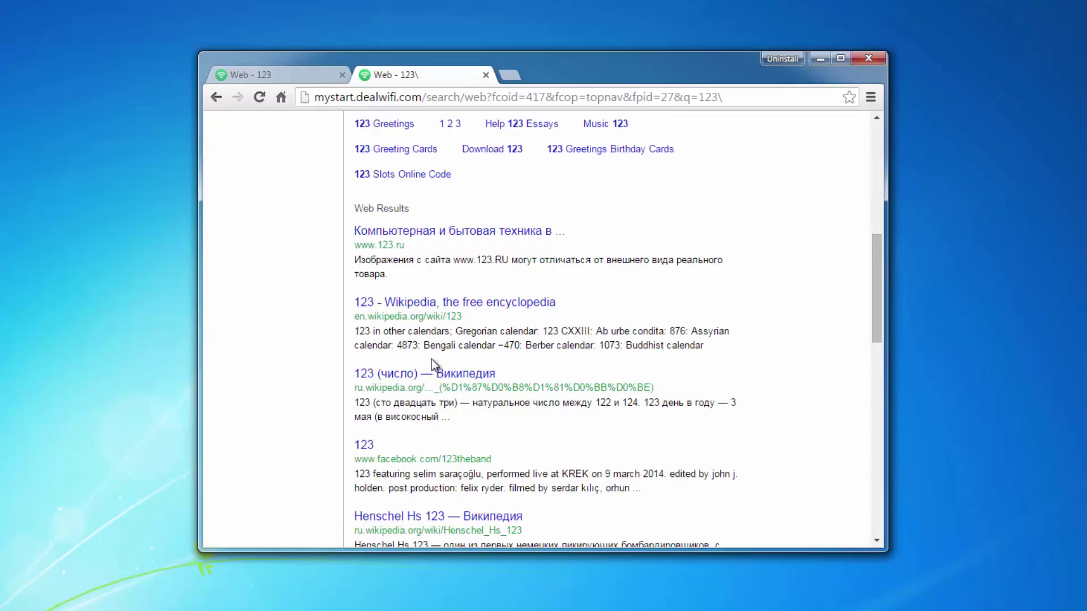
scroll(432, 359, up, 4)
click(485, 75)
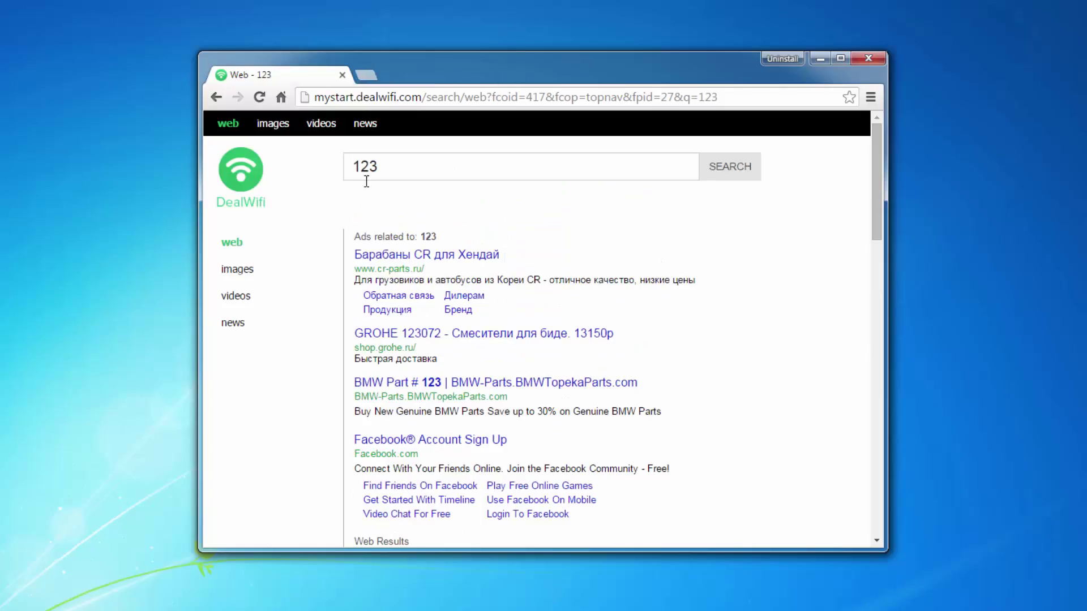
Look through the remaining "123" results down to the page footer and close the browser
scroll(389, 229, down, 15)
scroll(391, 231, down, 3)
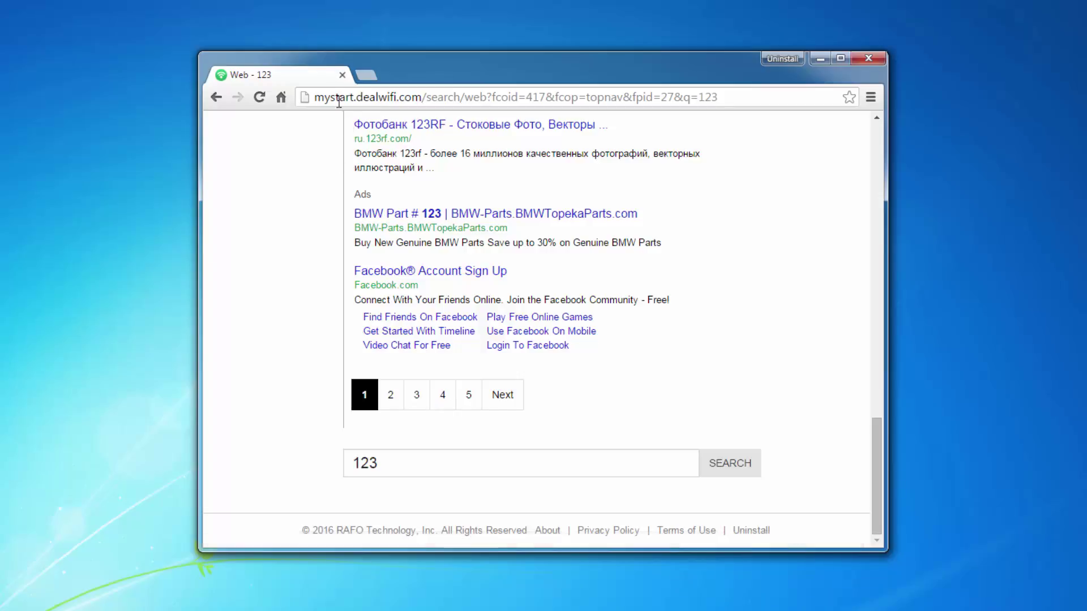
click(342, 76)
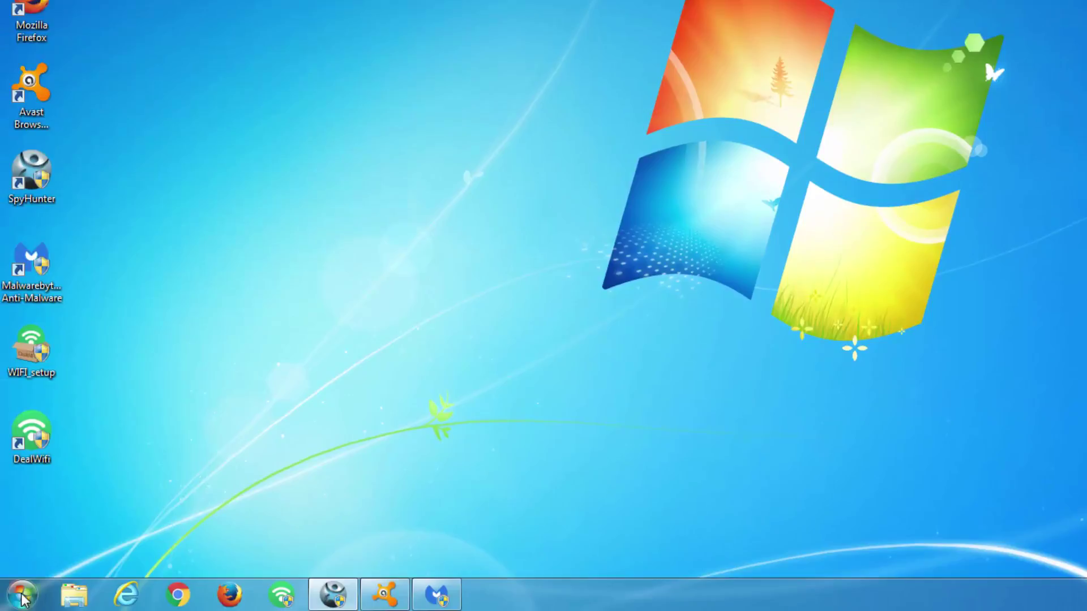
Open the Windows Control Panel's list of programs that can be uninstalled
click(22, 595)
click(258, 349)
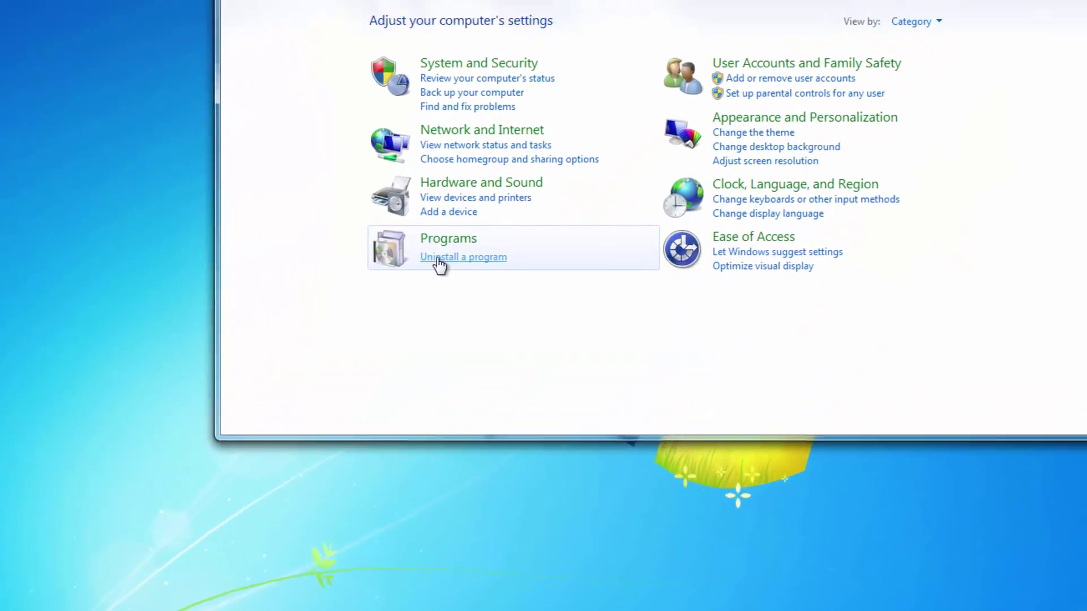
click(439, 258)
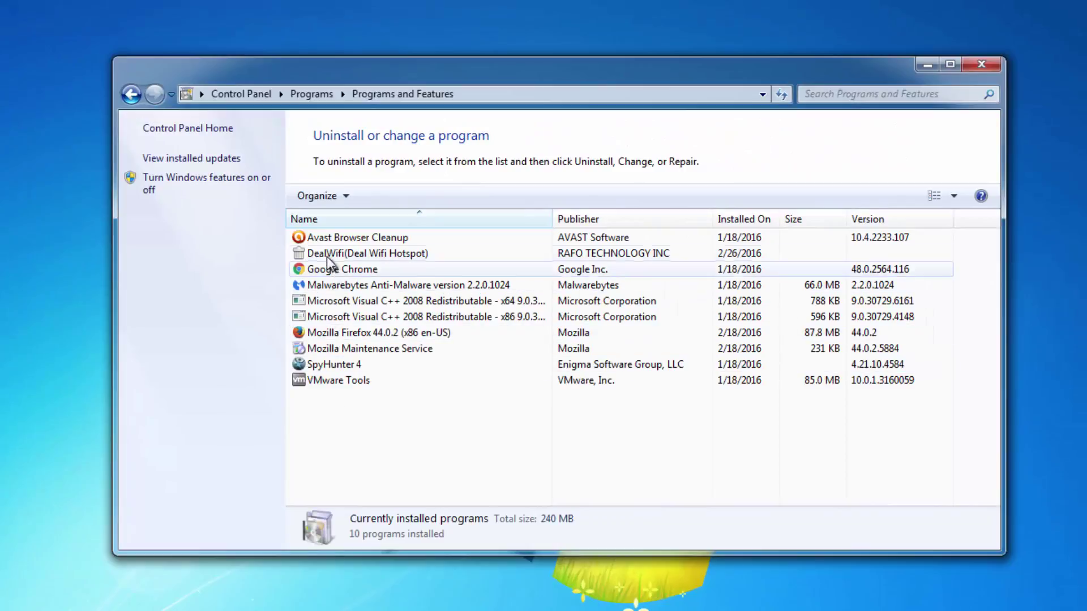
Try to uninstall DealWifi(Deal Wifi Hotspot), dismissing the access messages and cancelling the Program Compatibility Assistant
click(327, 256)
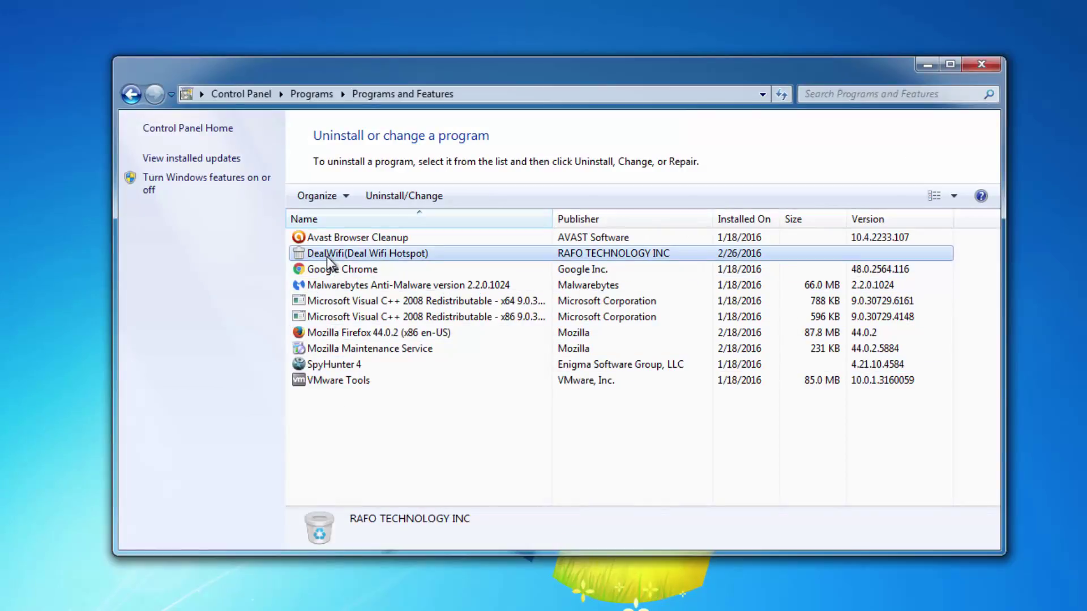
click(404, 196)
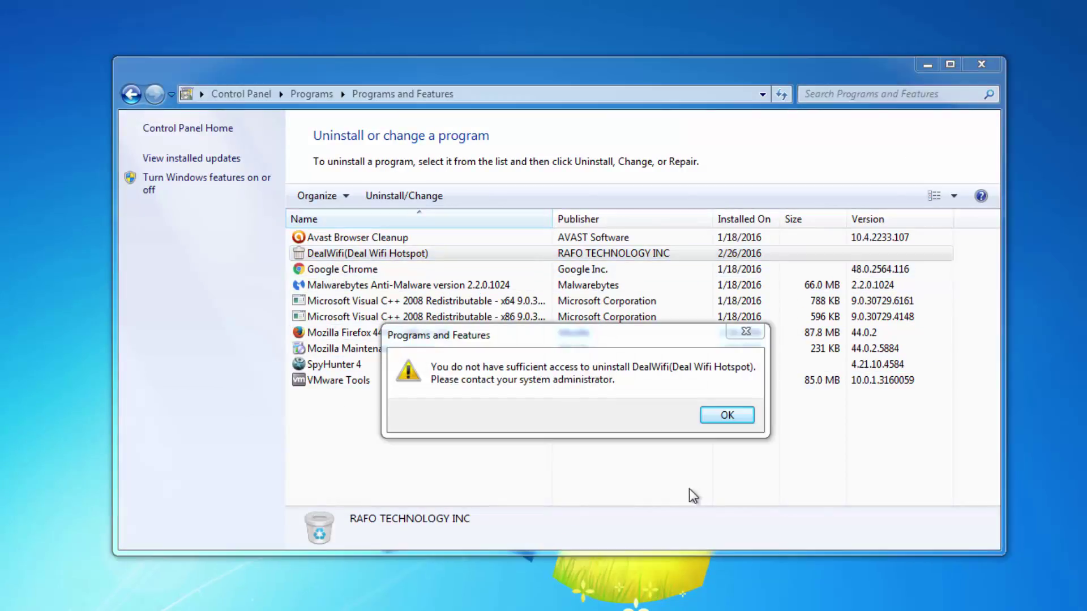
click(722, 416)
click(385, 202)
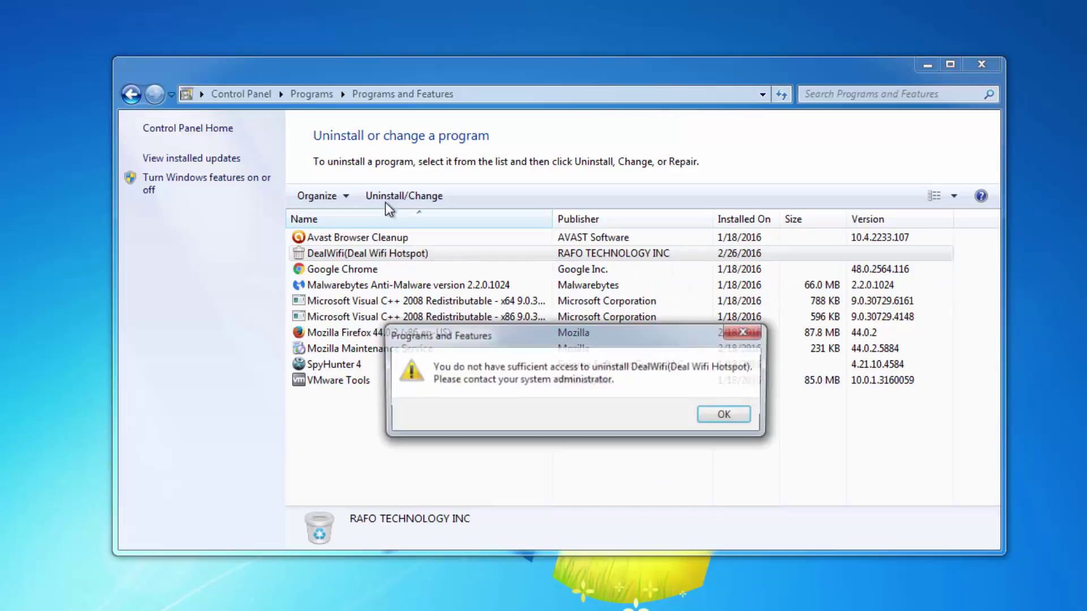
click(723, 415)
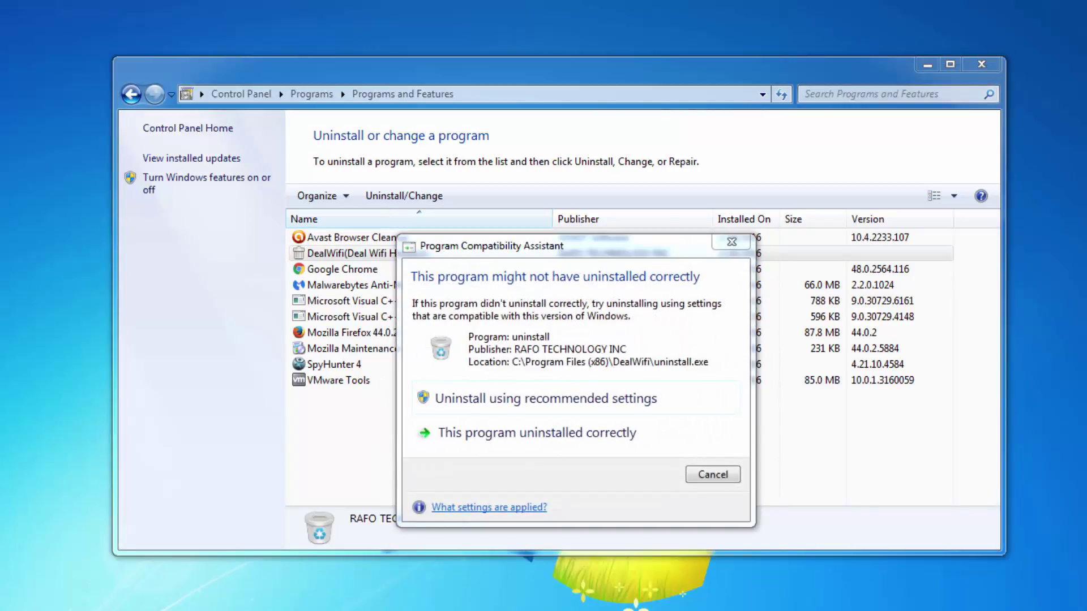
click(708, 479)
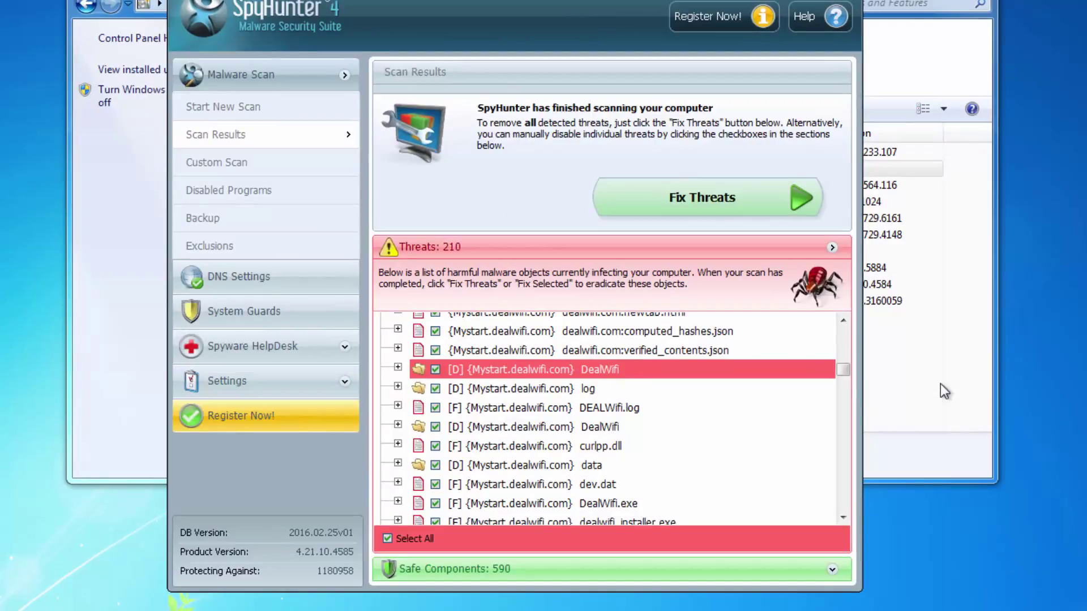
Switch to the SpyHunter scan results and collapse the Mystart.dealwifi.com and www-searching.com threat groups
drag(843, 375, 844, 326)
click(381, 322)
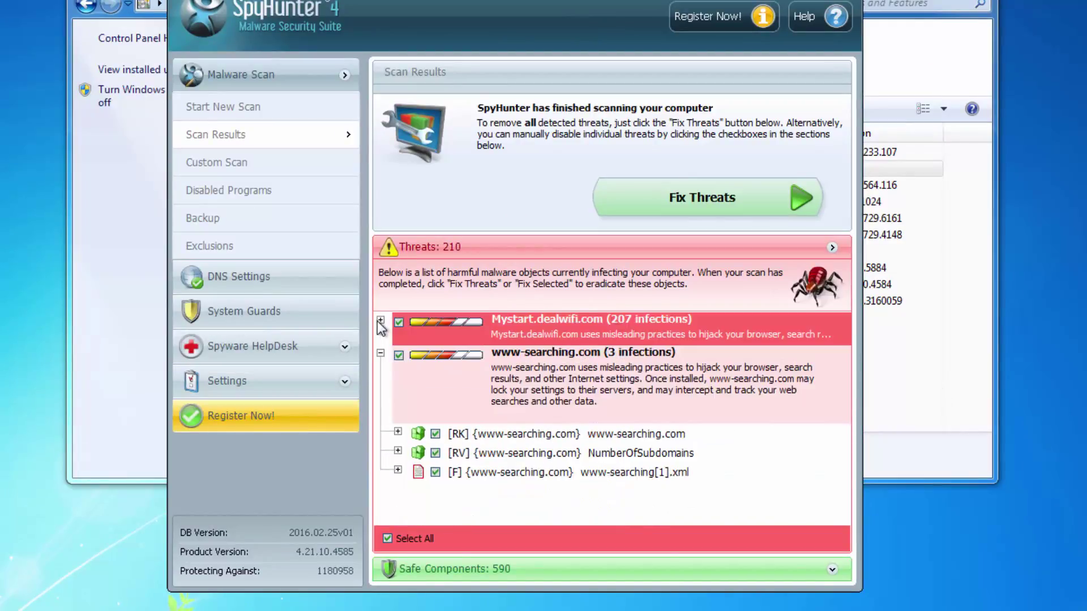
click(381, 353)
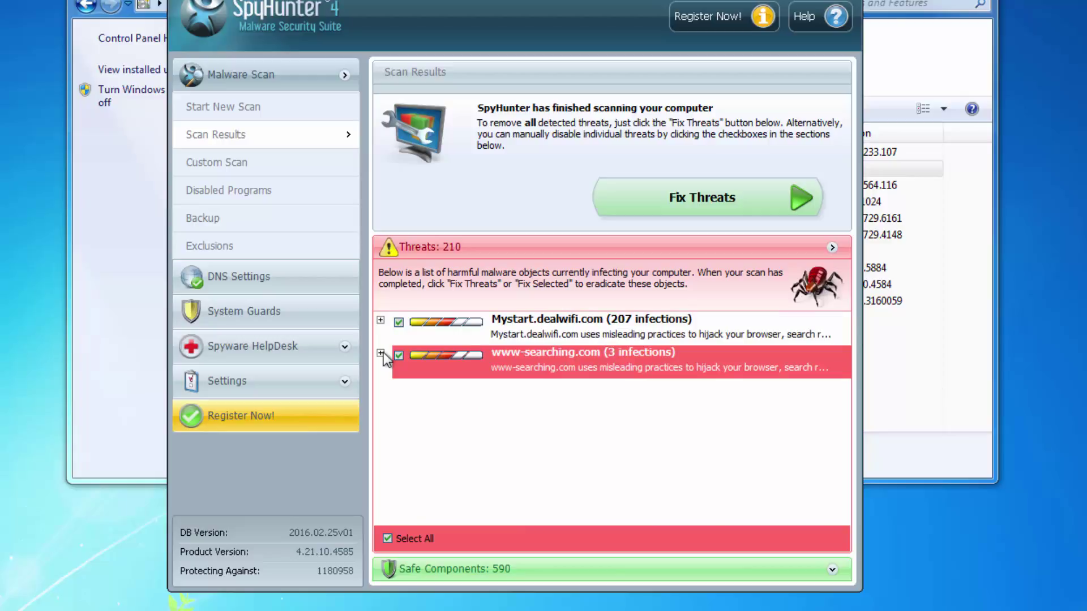
Expand the Mystart.dealwifi.com threat and examine the paths of its two DealWifi folders and the log and data folders
click(381, 320)
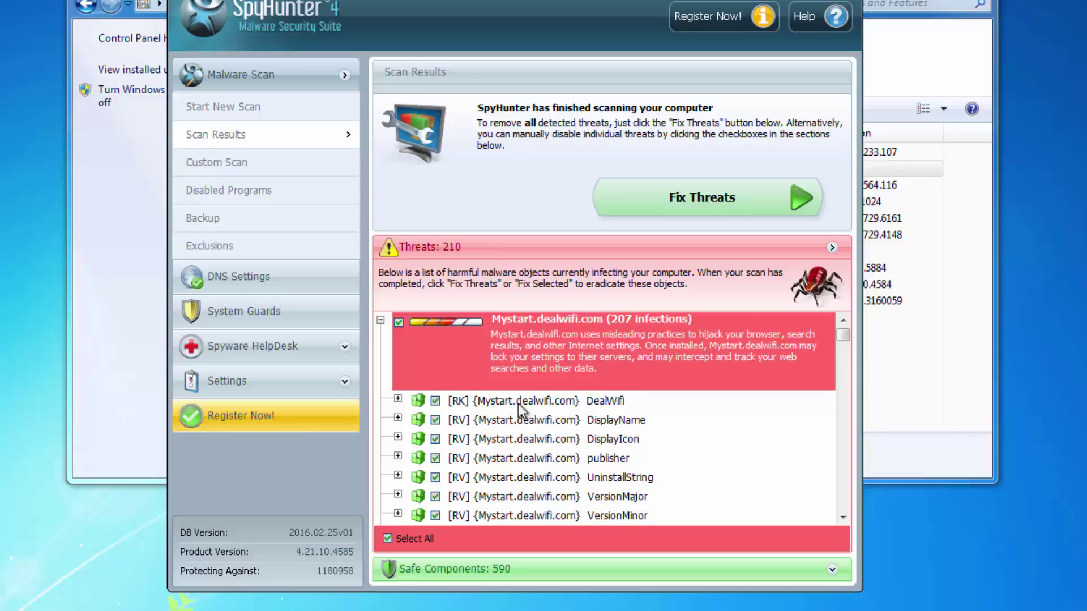
scroll(535, 414, down, 1)
scroll(524, 429, down, 5)
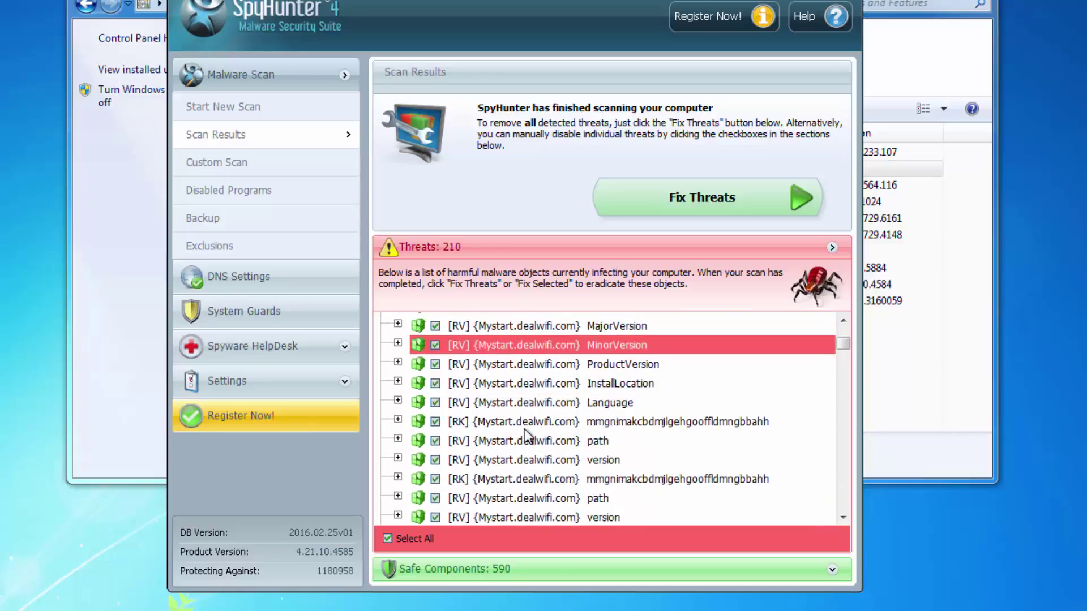
scroll(524, 429, down, 8)
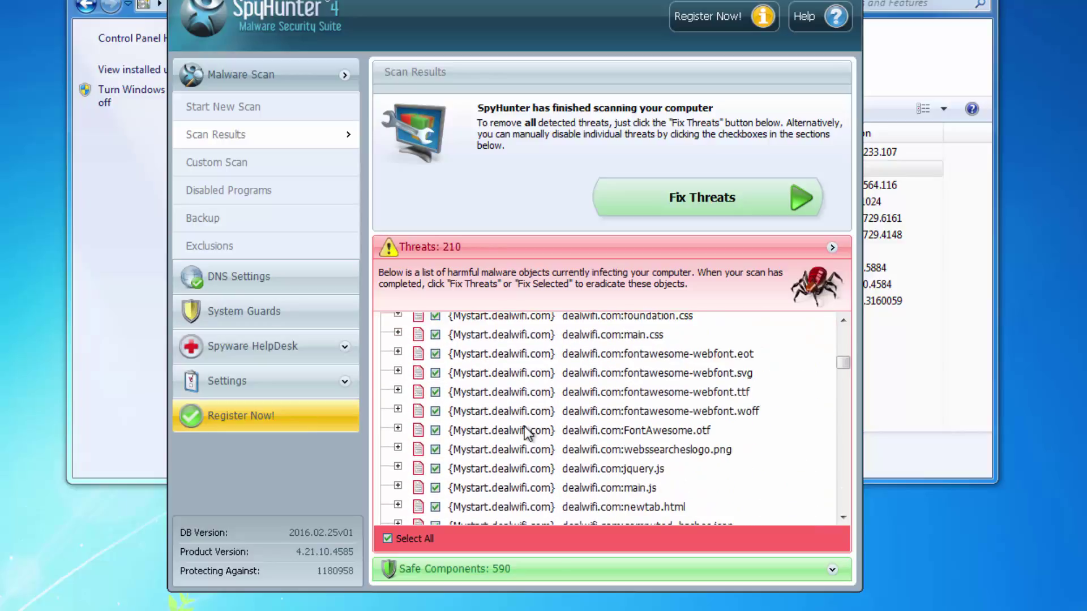
click(397, 436)
scroll(415, 444, down, 1)
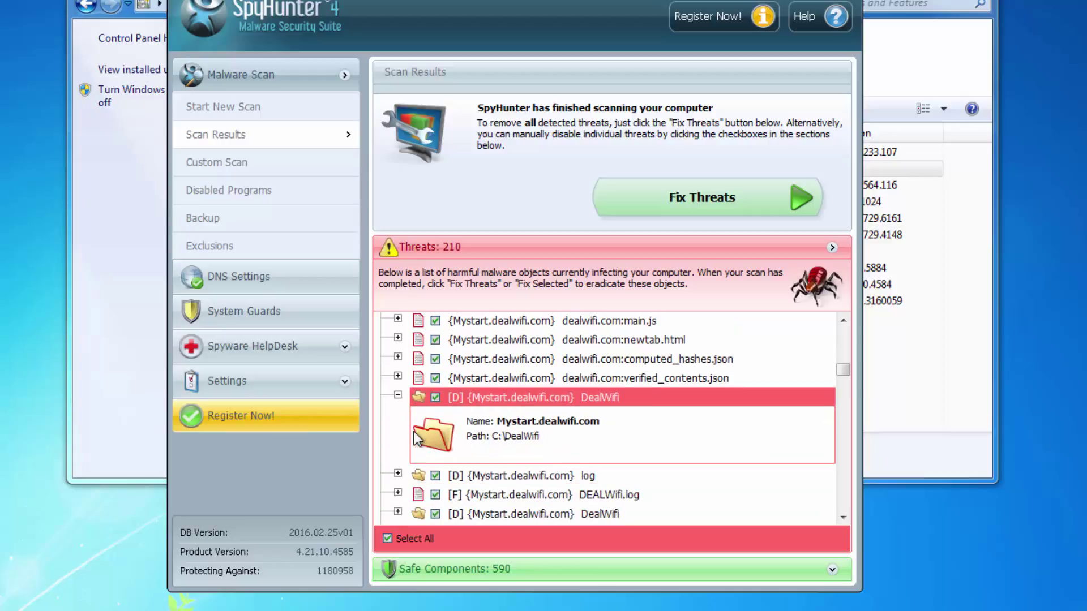
click(397, 460)
scroll(398, 460, down, 1)
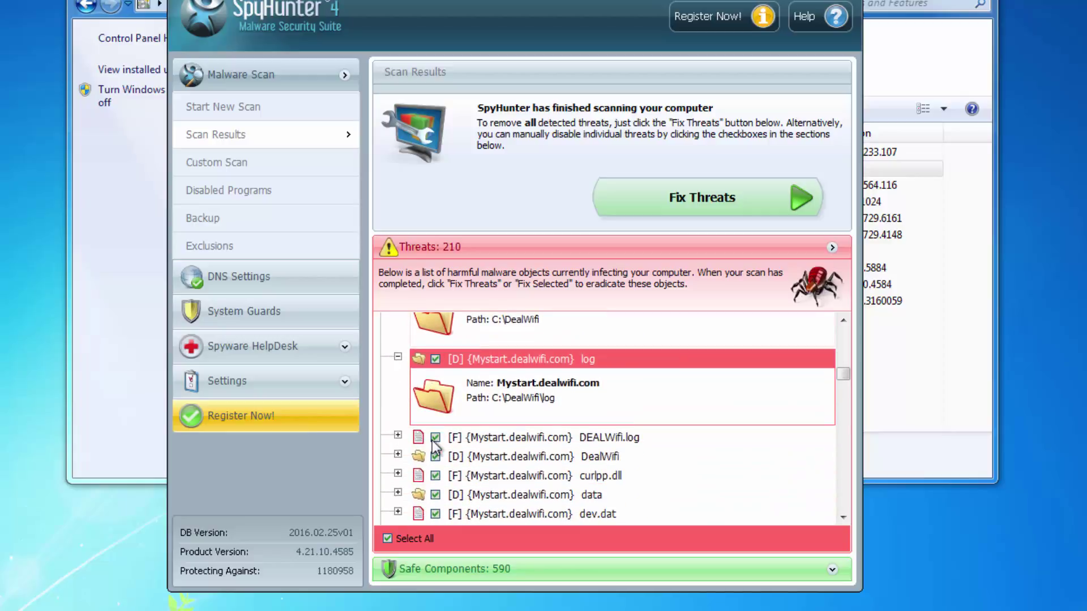
click(398, 456)
scroll(431, 456, down, 2)
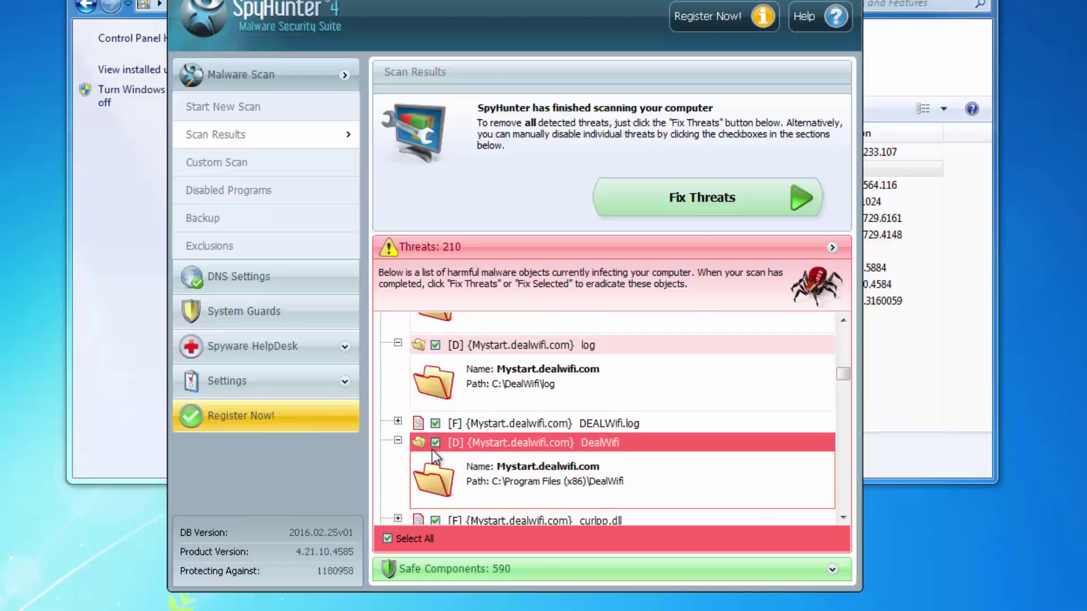
click(397, 441)
scroll(460, 432, down, 2)
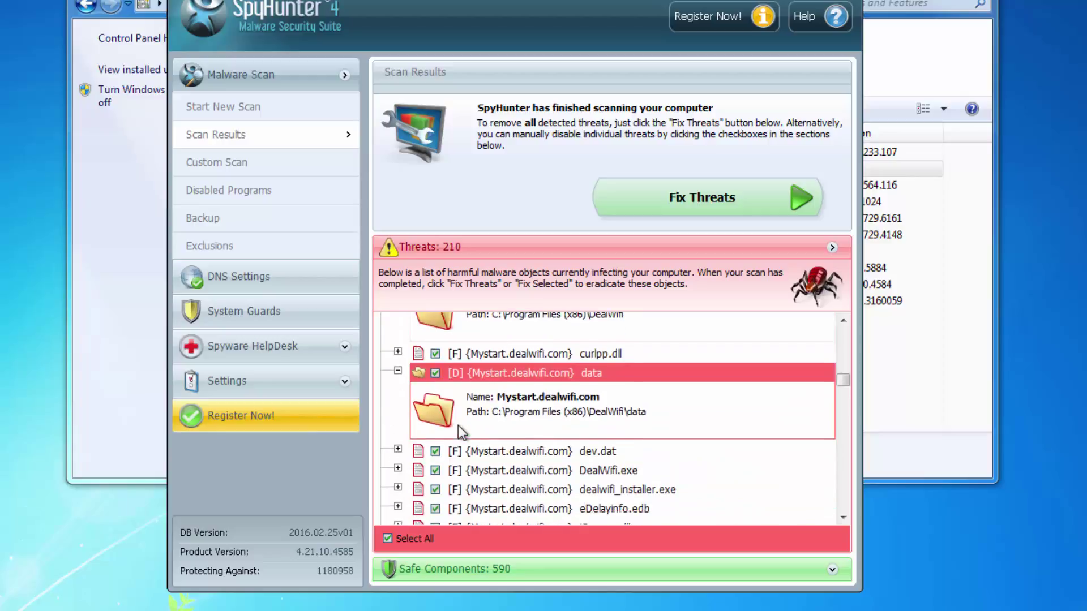
Examine the lang, skin2, icon and skin2's DealWifi folder entries and the isafe_wifi files listed under the Mystart.dealwifi.com threat
scroll(460, 432, down, 2)
click(397, 390)
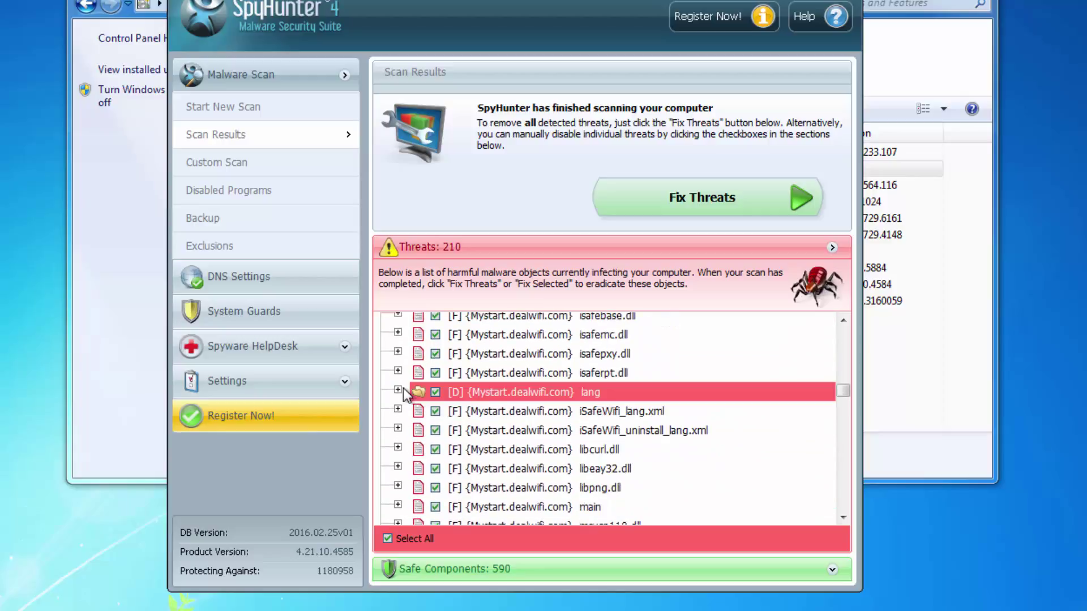
scroll(403, 399, down, 2)
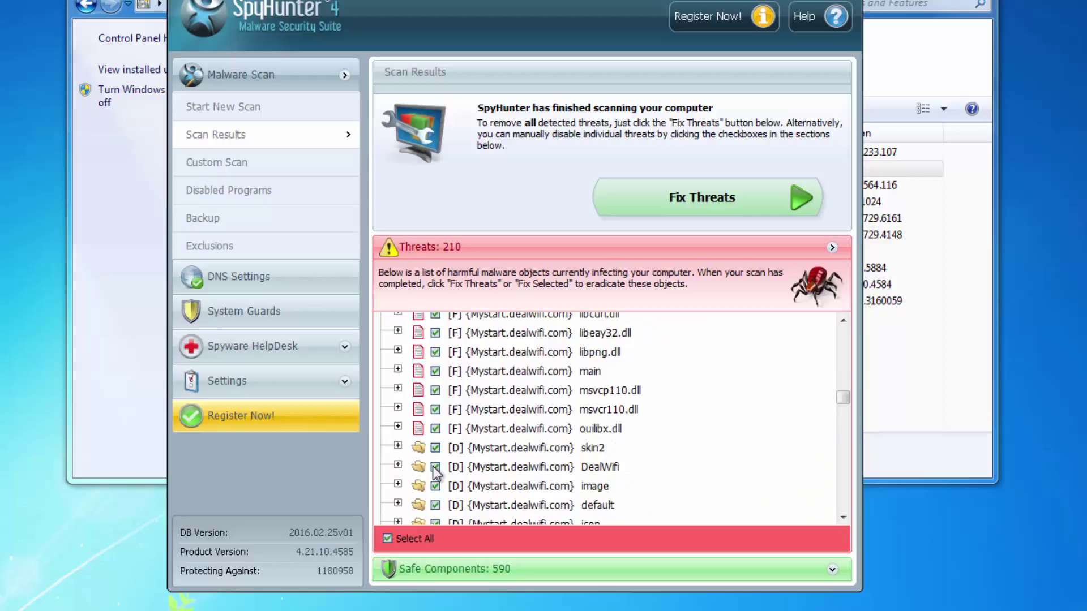
click(399, 447)
scroll(403, 442, down, 2)
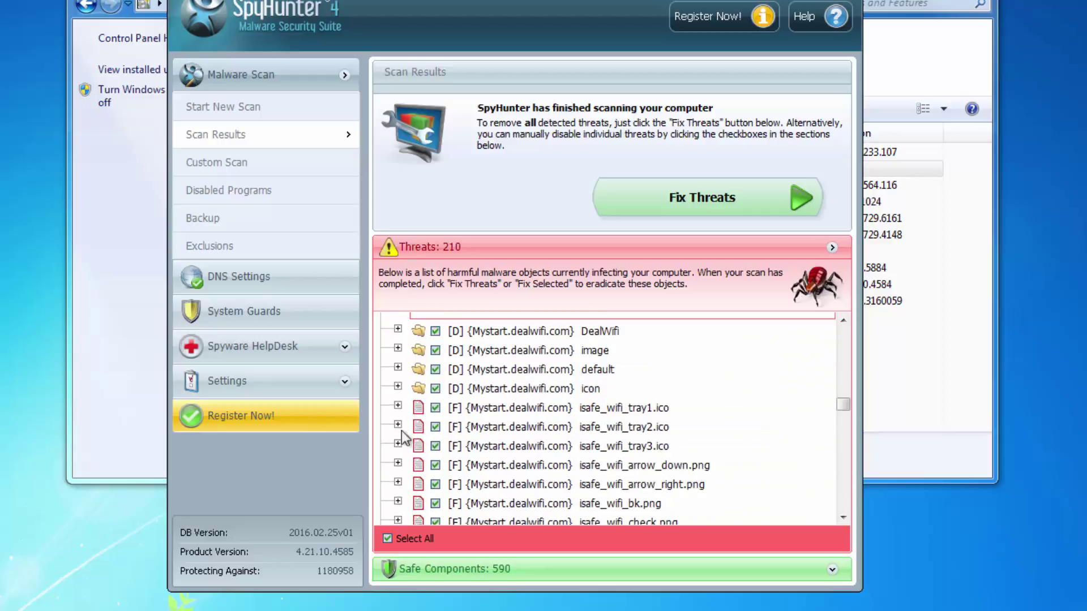
click(389, 387)
scroll(459, 409, down, 2)
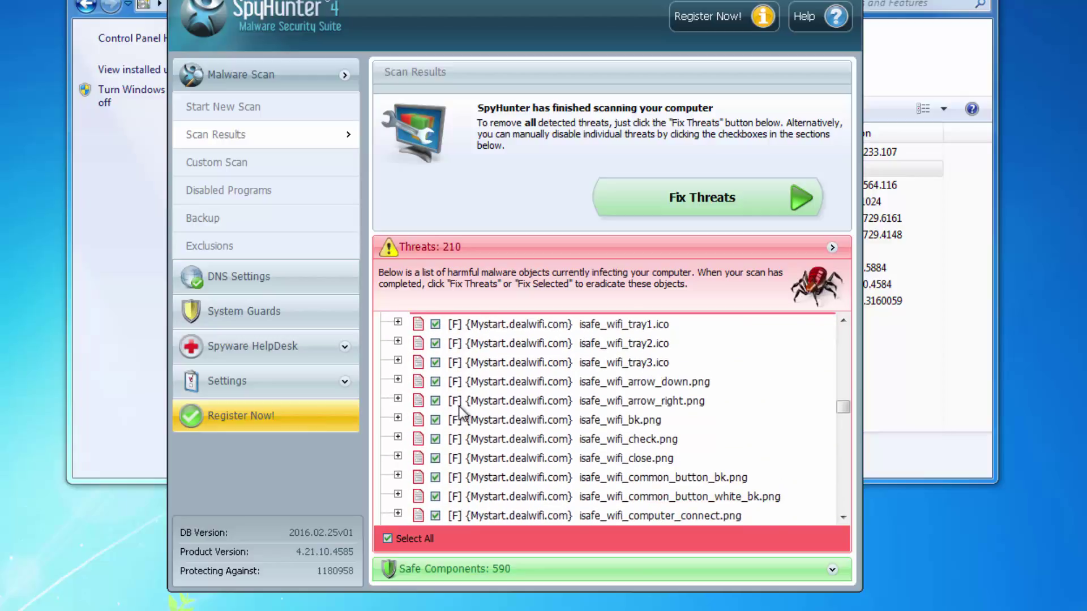
scroll(459, 406, up, 2)
scroll(453, 408, up, 1)
click(398, 330)
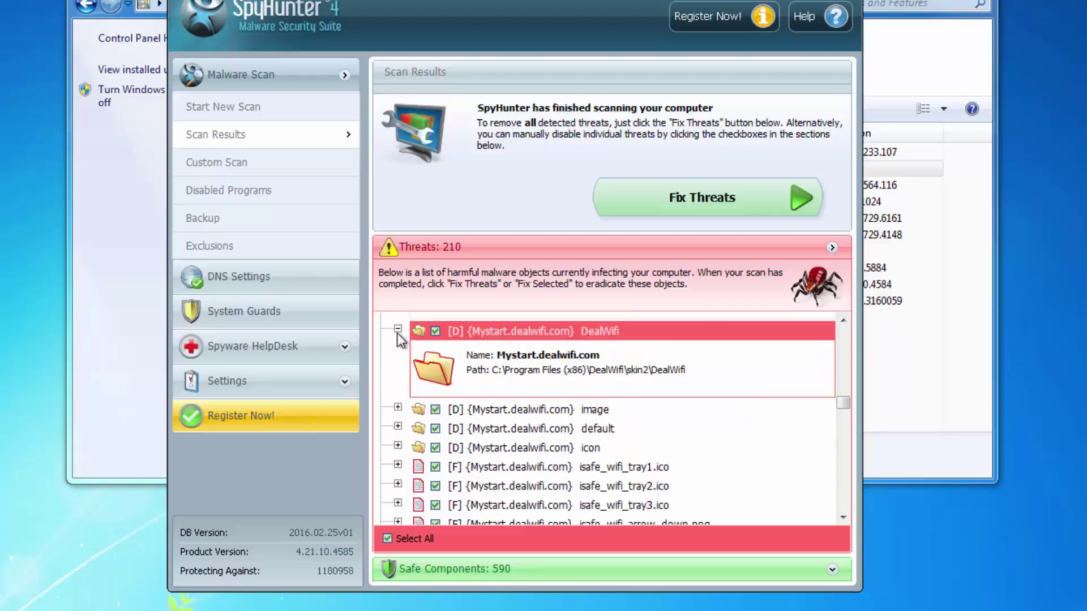
scroll(830, 388, down, 10)
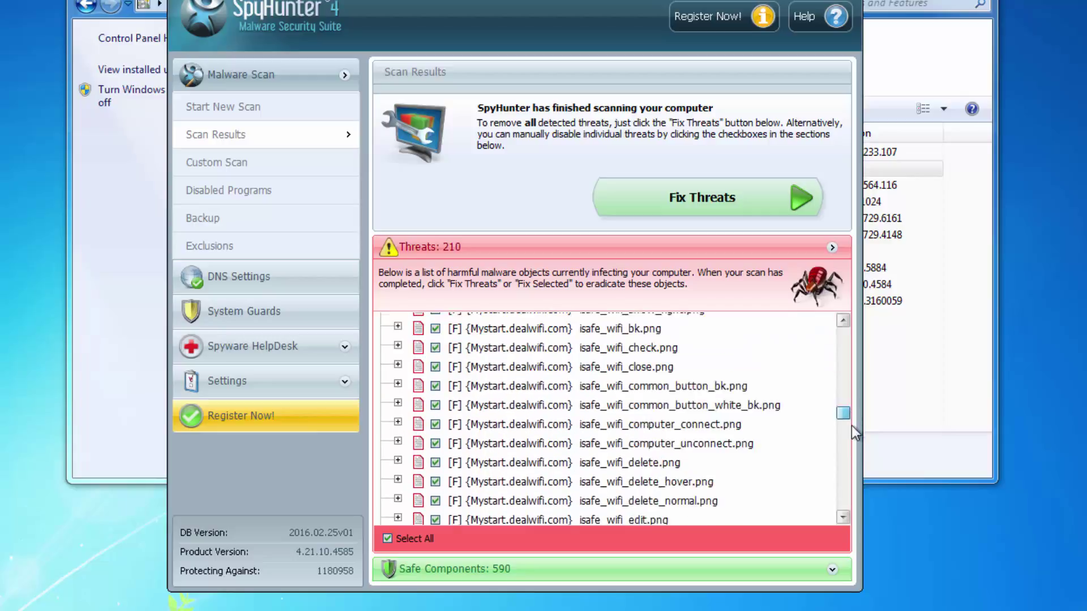
Examine the paths of the m.u.dealwifi and DealWifi folder entries near the end of the Mystart.dealwifi.com threat
scroll(850, 518, down, 5)
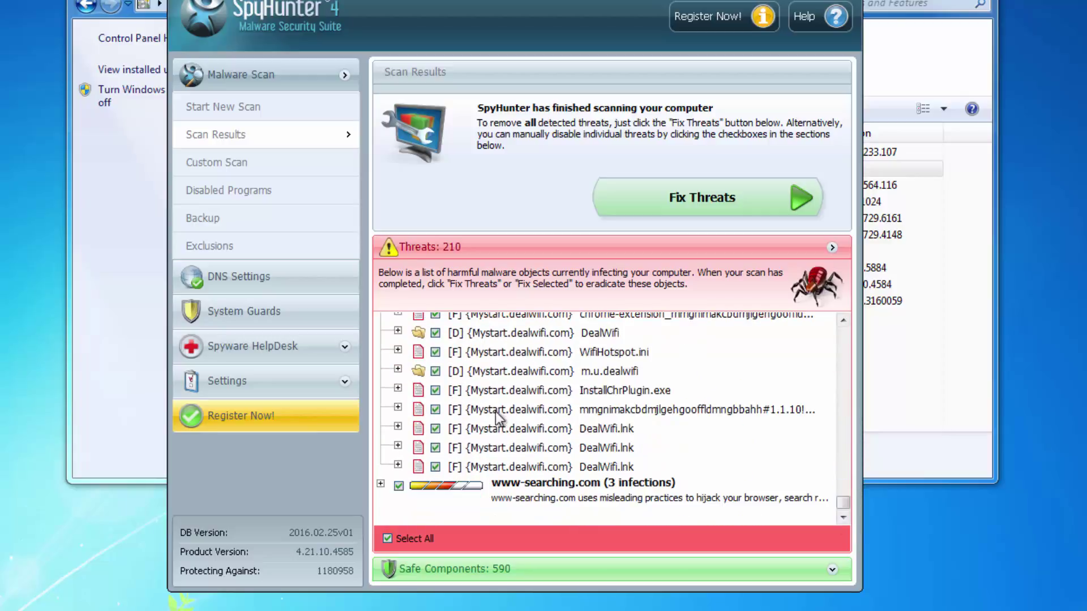
click(398, 371)
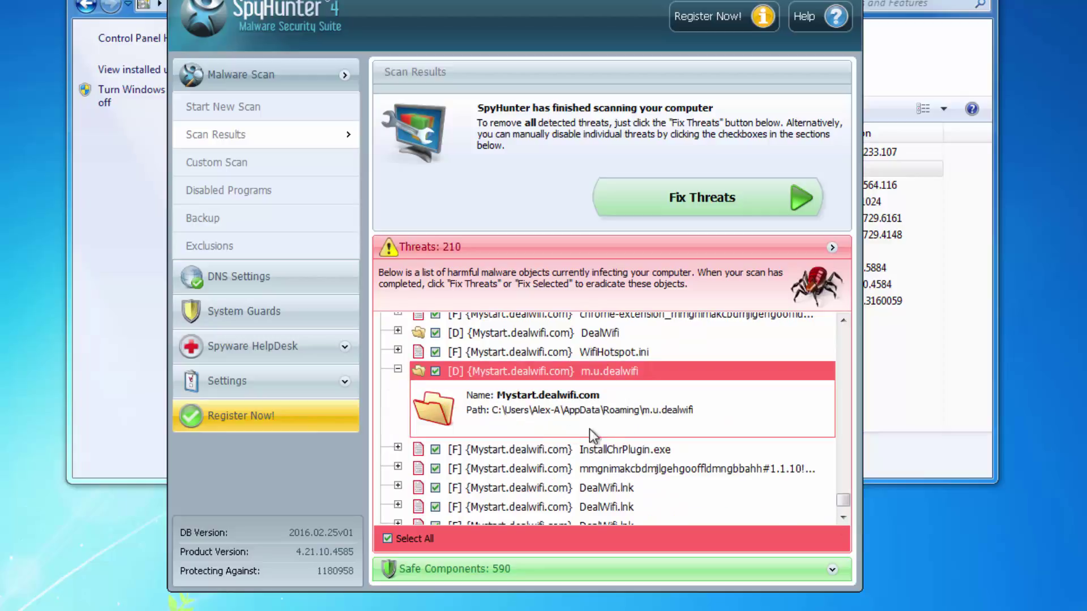
scroll(652, 416, up, 1)
click(398, 345)
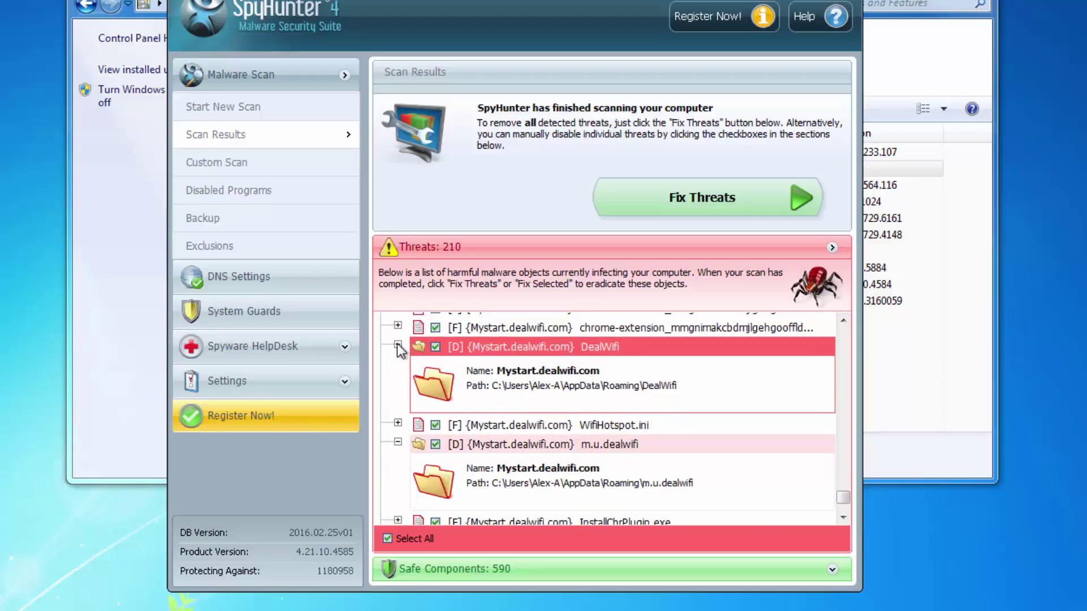
scroll(688, 333, down, 5)
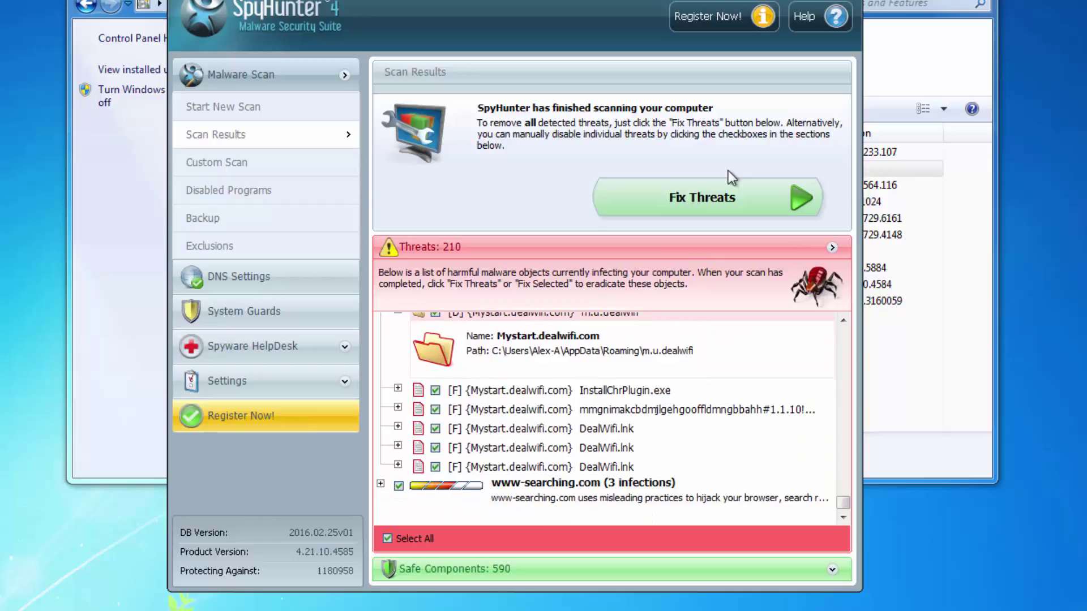
Switch to Malwarebytes Anti-Malware, remove all selected PUP.Optional.SystemHealer threats, finish the scan and close its window
click(816, 1)
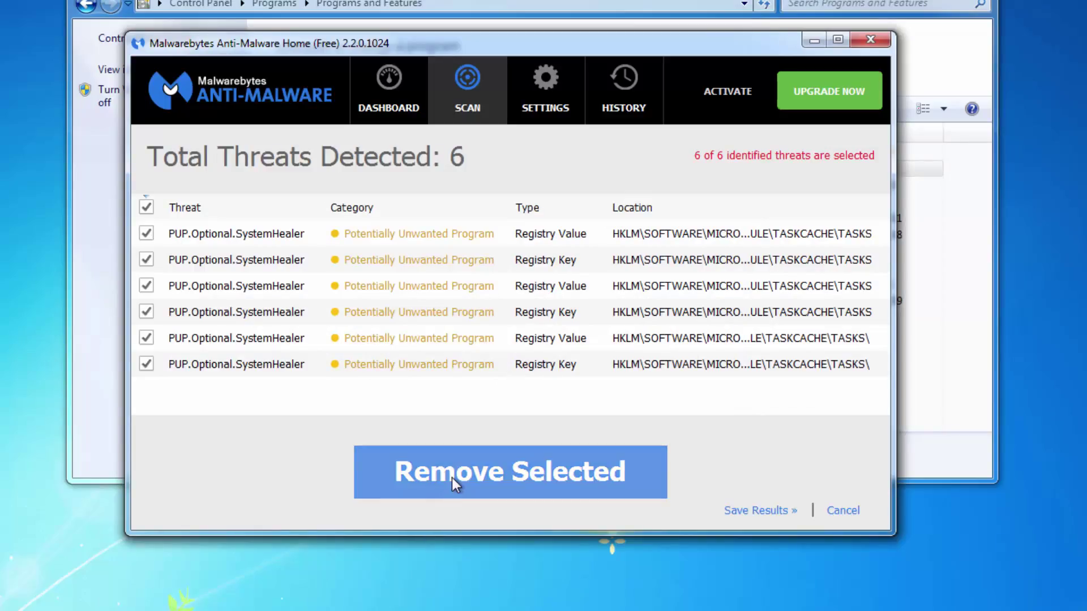
click(453, 478)
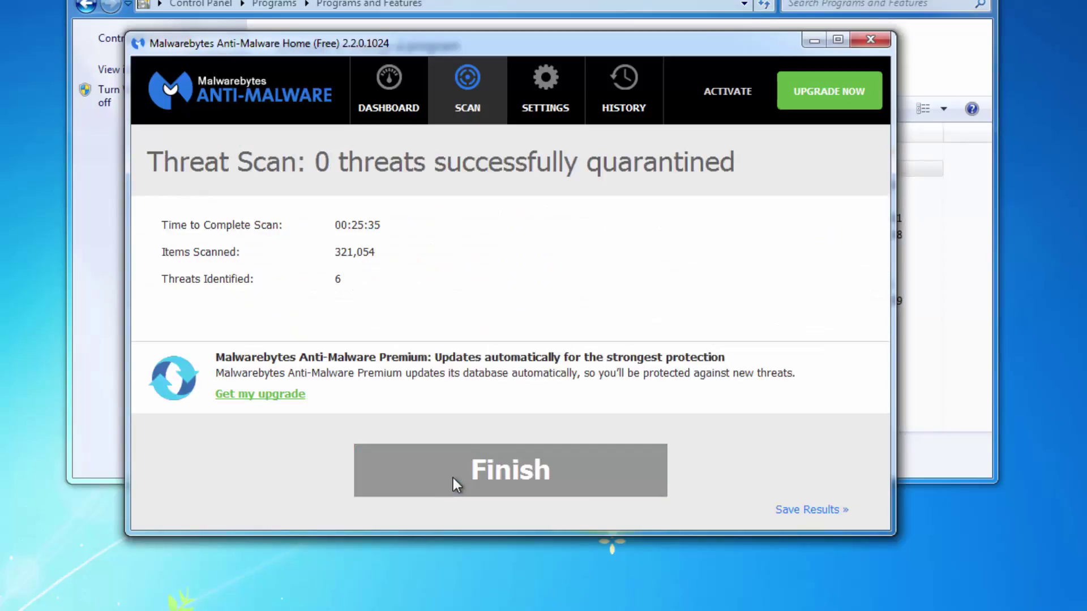
click(498, 485)
click(870, 38)
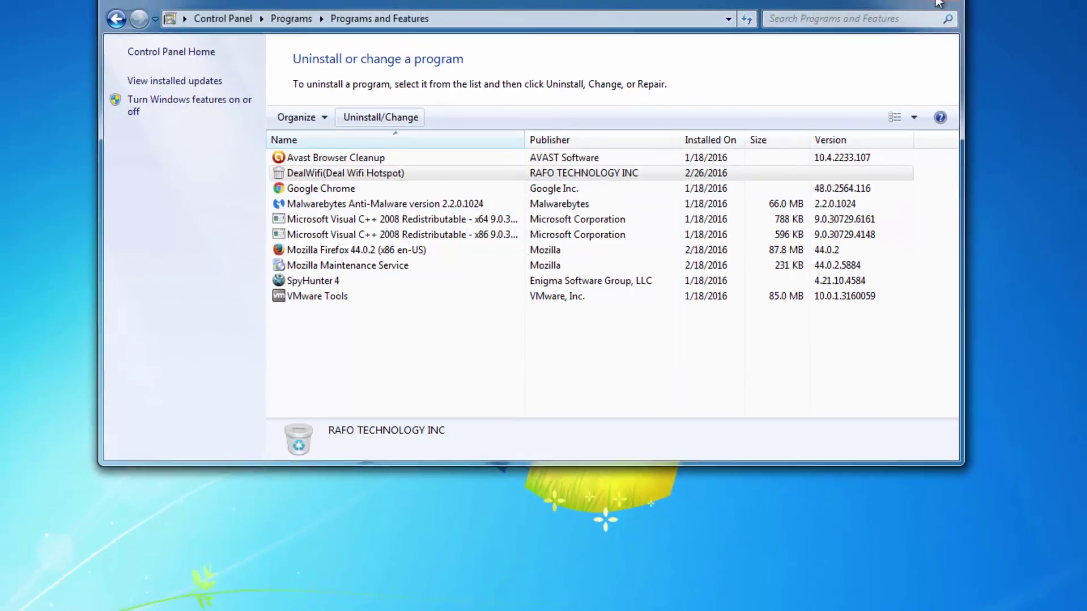
Dismiss the Programs and Features window and restart the computer
click(857, 39)
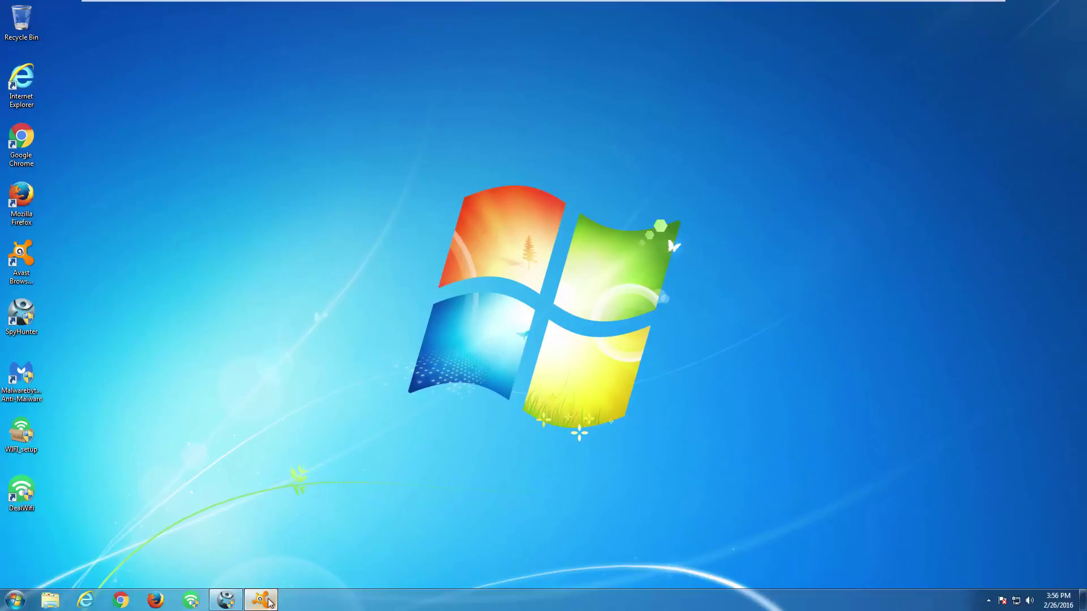
click(23, 604)
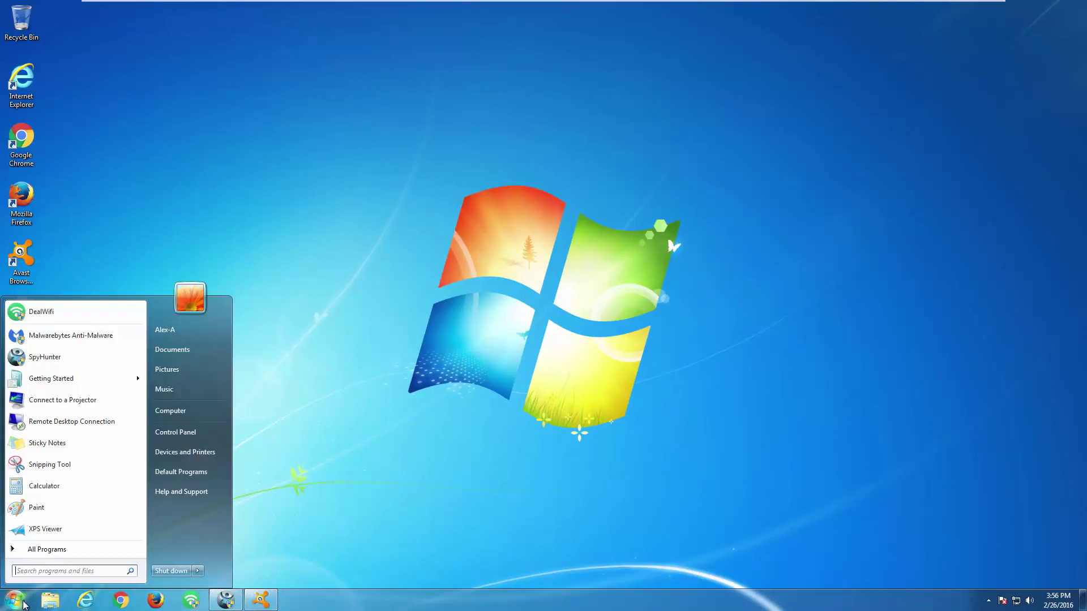
click(198, 570)
click(230, 556)
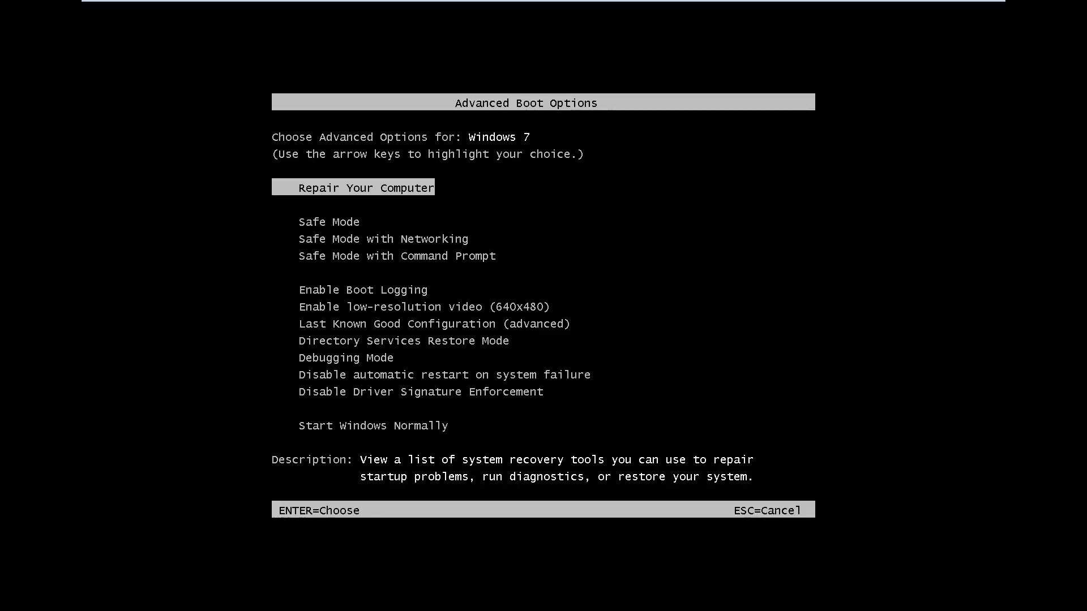
Boot Windows 7 in Safe Mode from the Advanced Boot Options
key(Down)
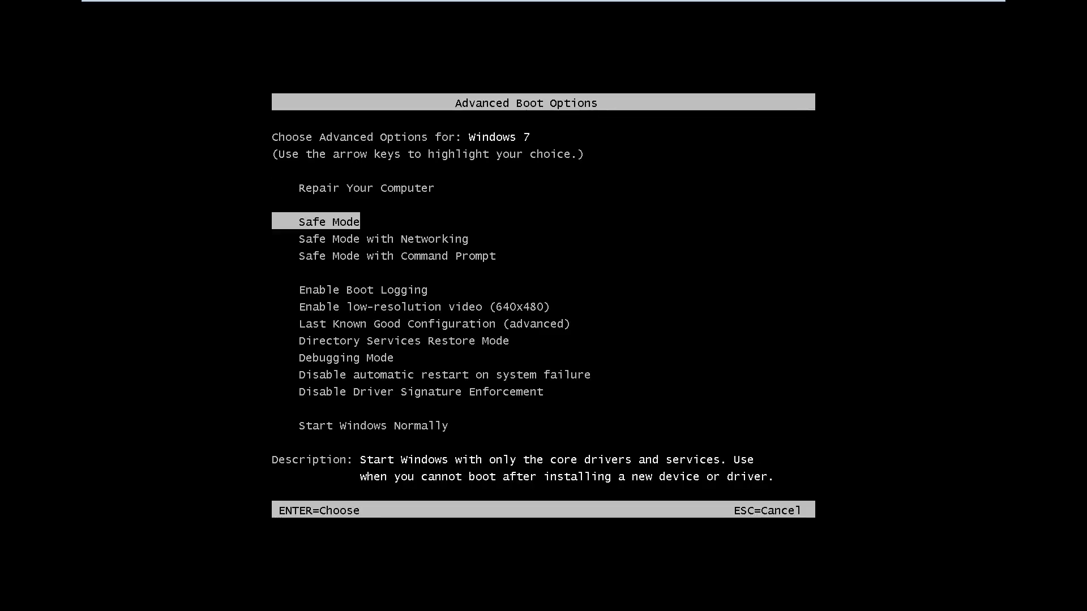
key(Down)
key(Up)
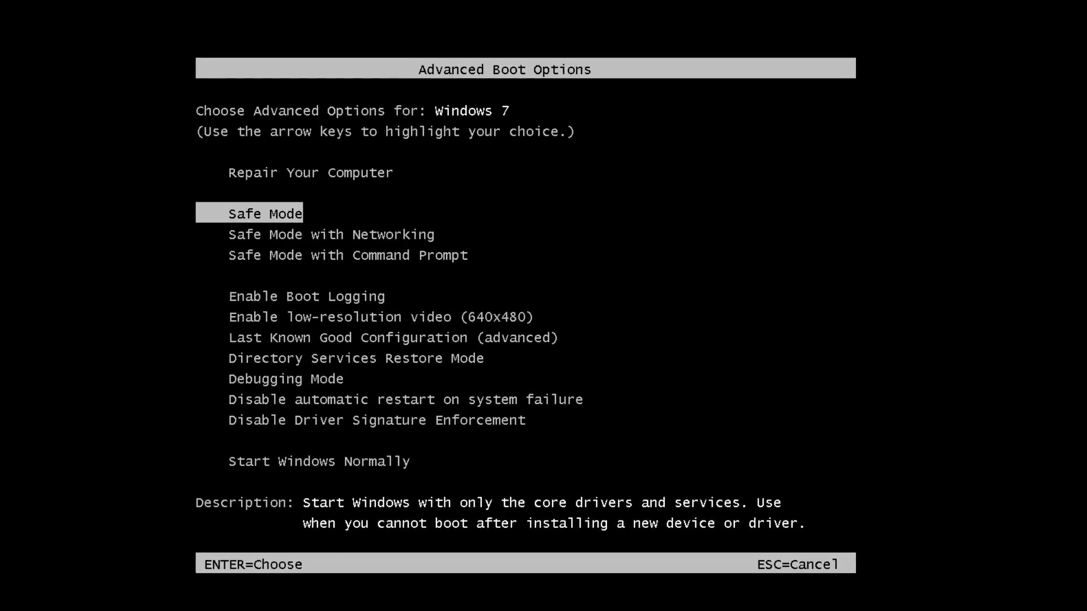
key(Return)
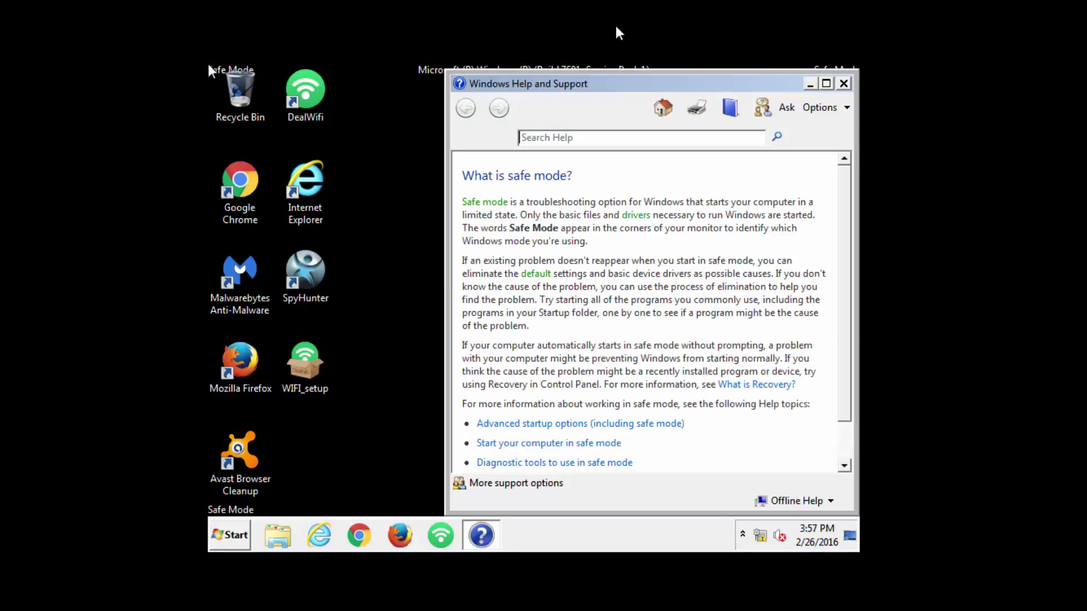
Close the safe mode help window and bring up Programs and Features from the Control Panel
click(843, 83)
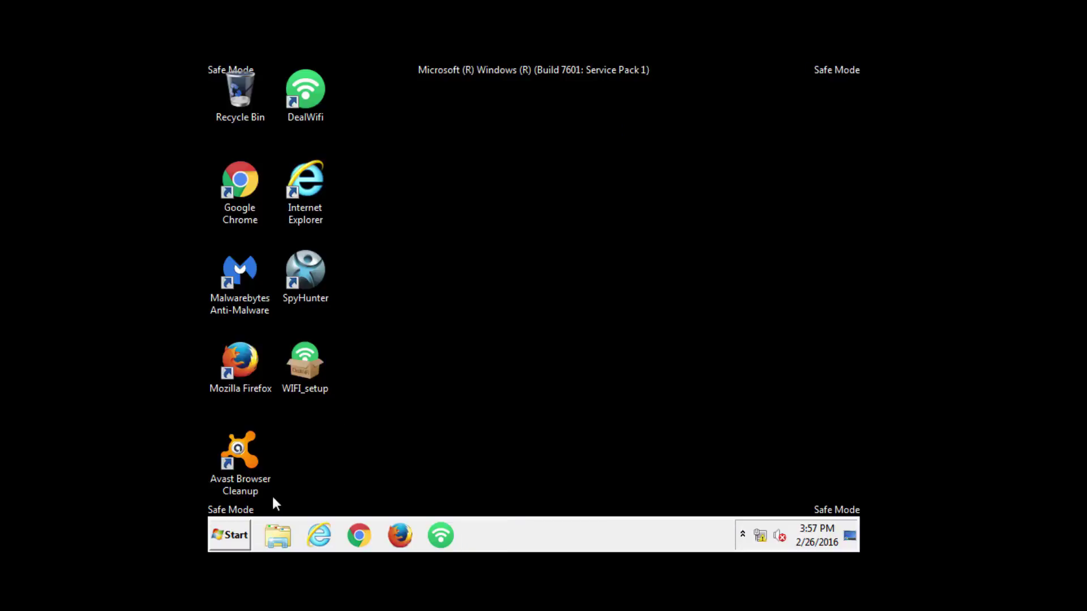
click(214, 549)
click(468, 325)
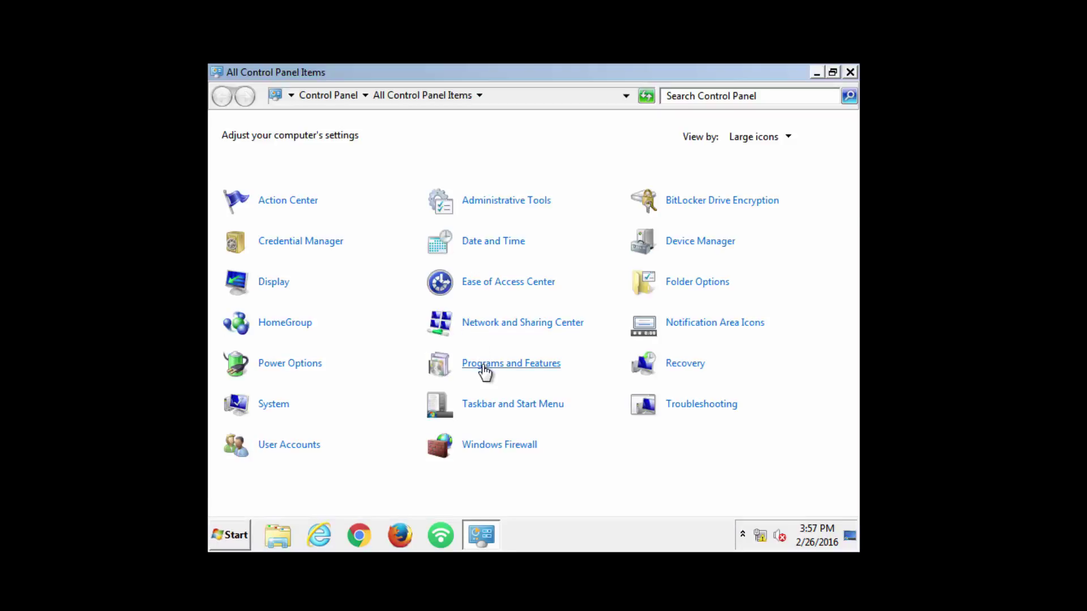
click(485, 367)
Uninstall DealWifi(Deal Wifi Hotspot), accepting the Chrome homepage reset, and close the uninstall instruction page and Programs and Features
click(431, 247)
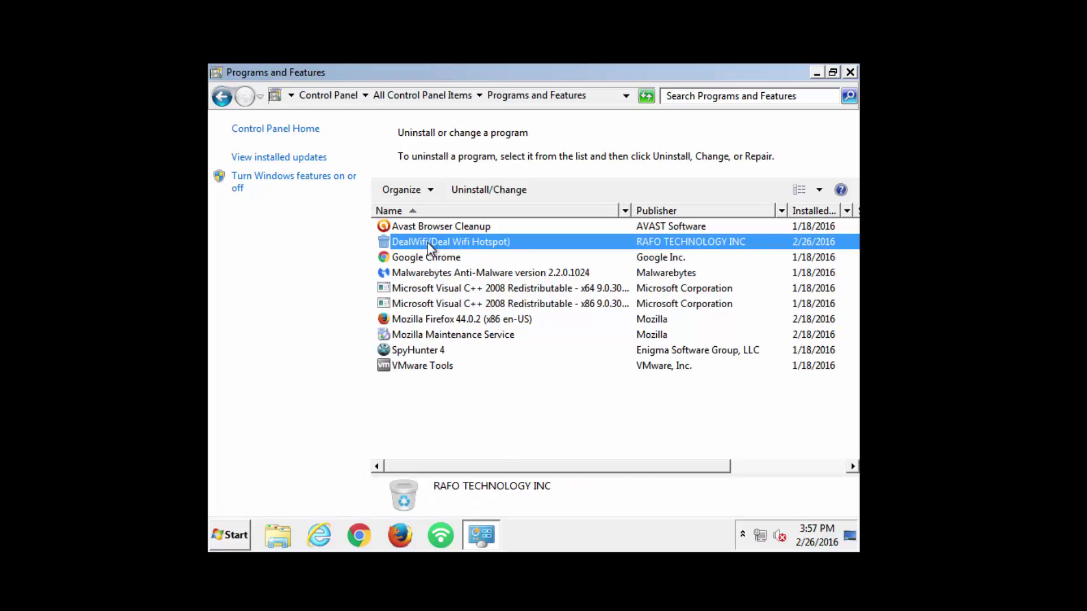
click(491, 190)
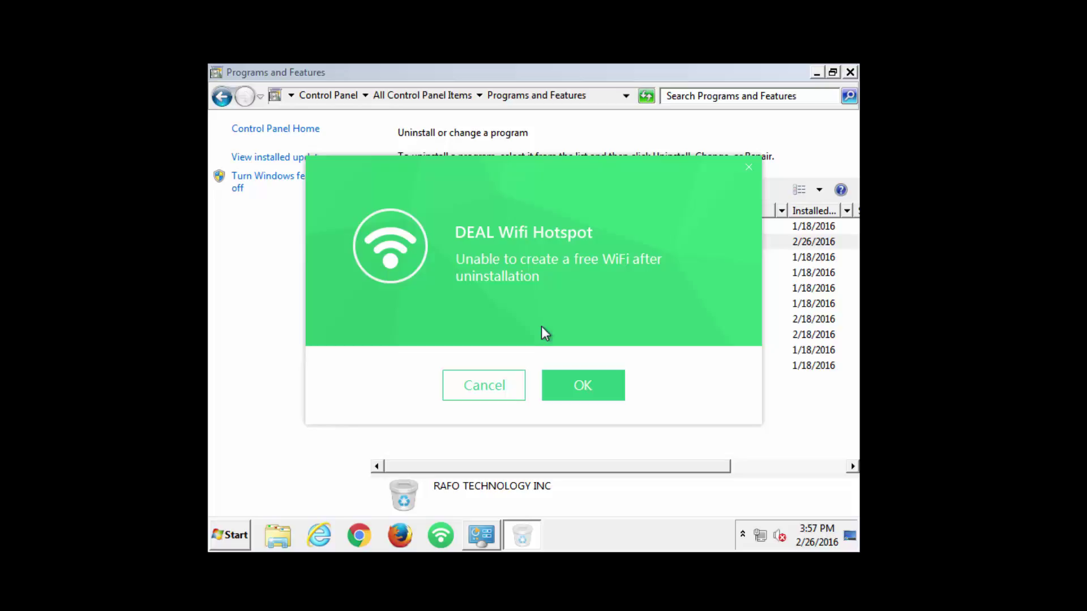
click(583, 386)
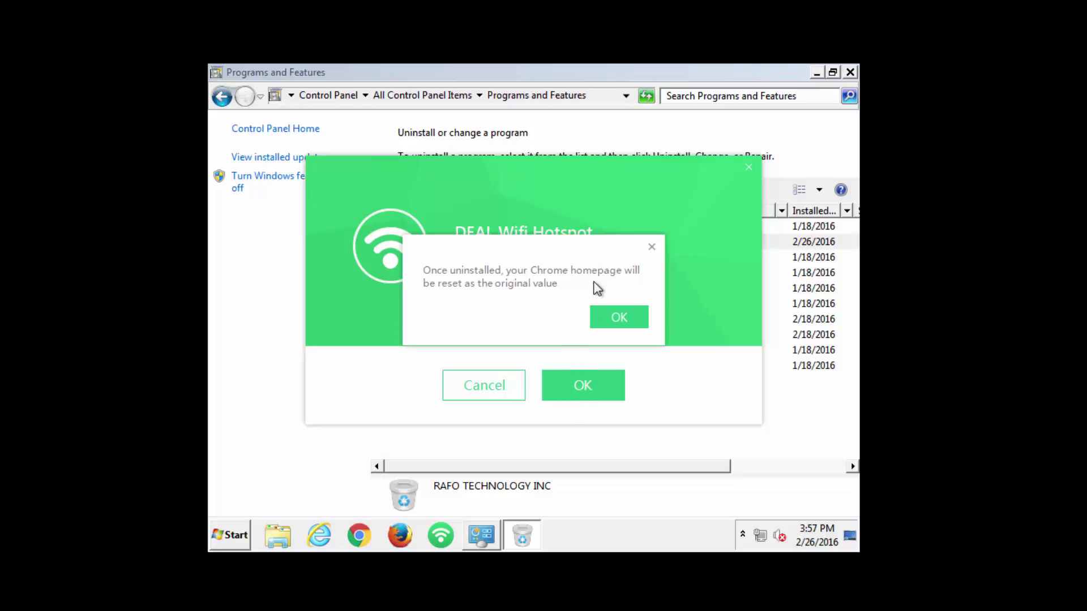
click(616, 321)
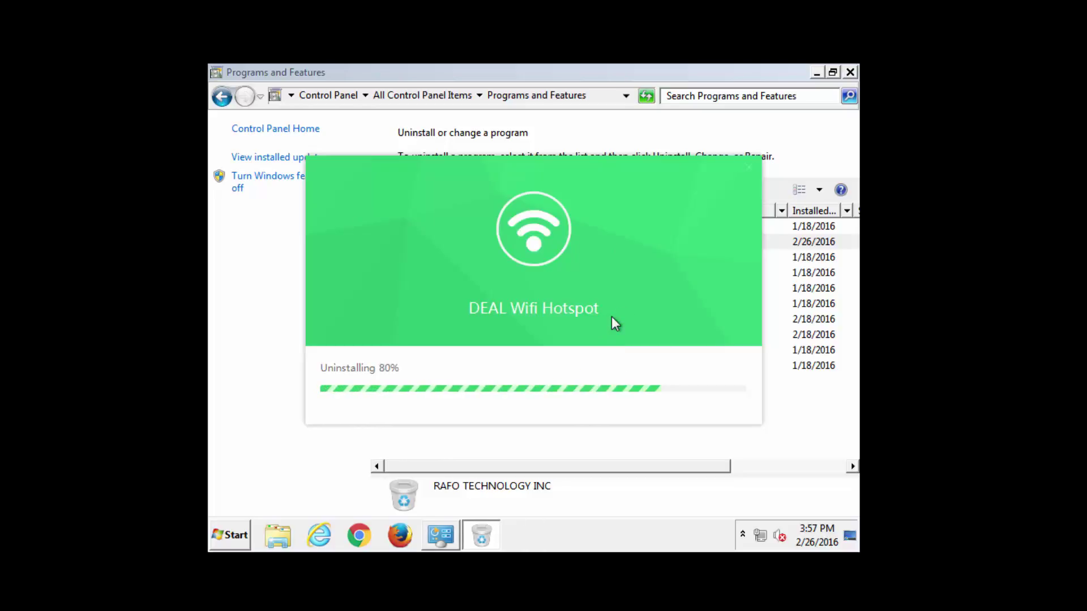
click(537, 397)
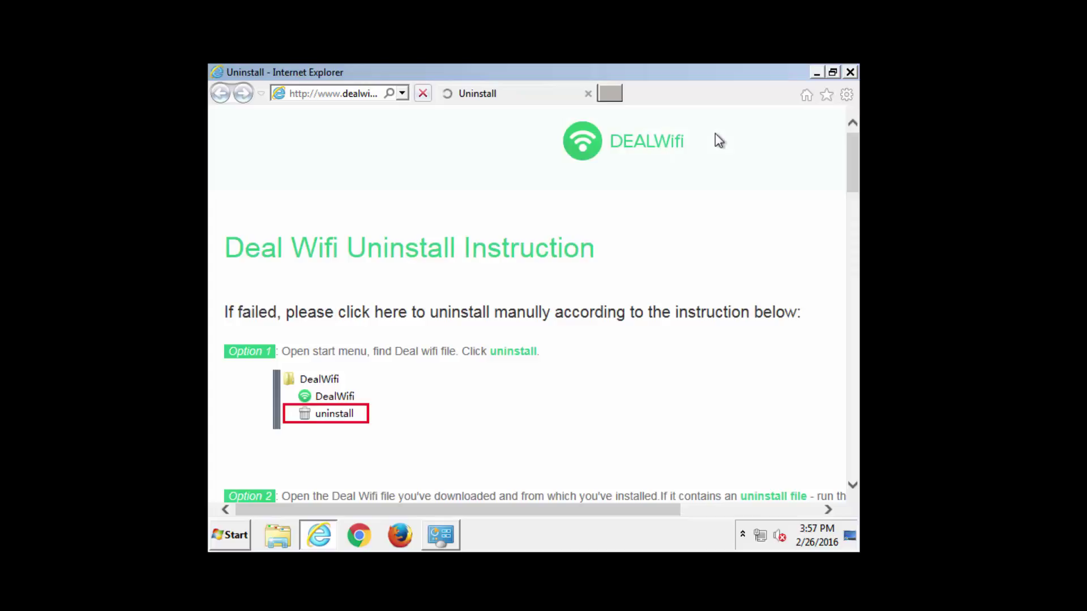
click(851, 72)
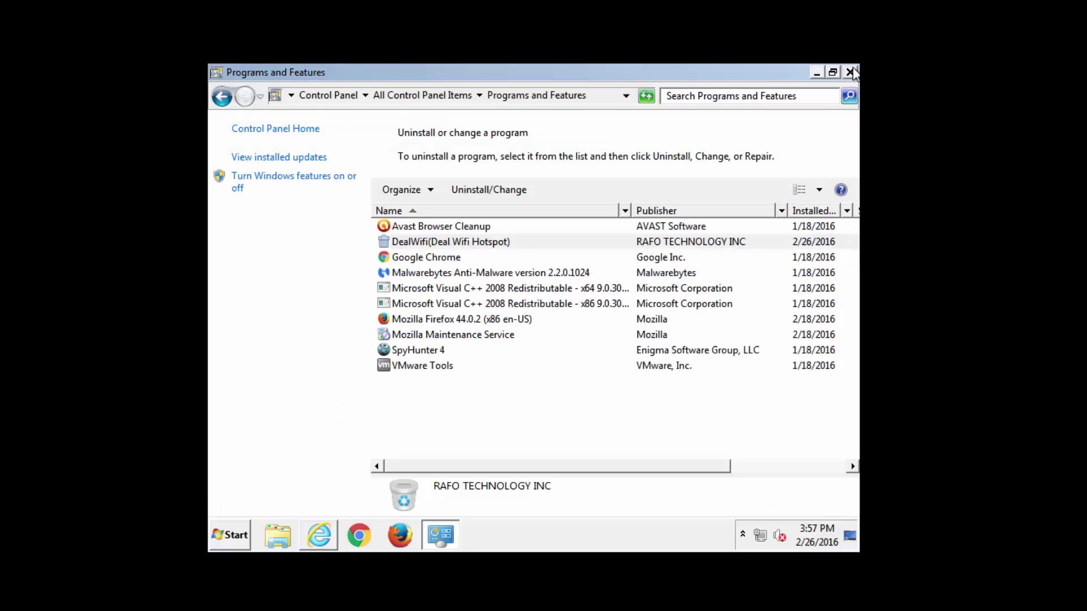
click(851, 72)
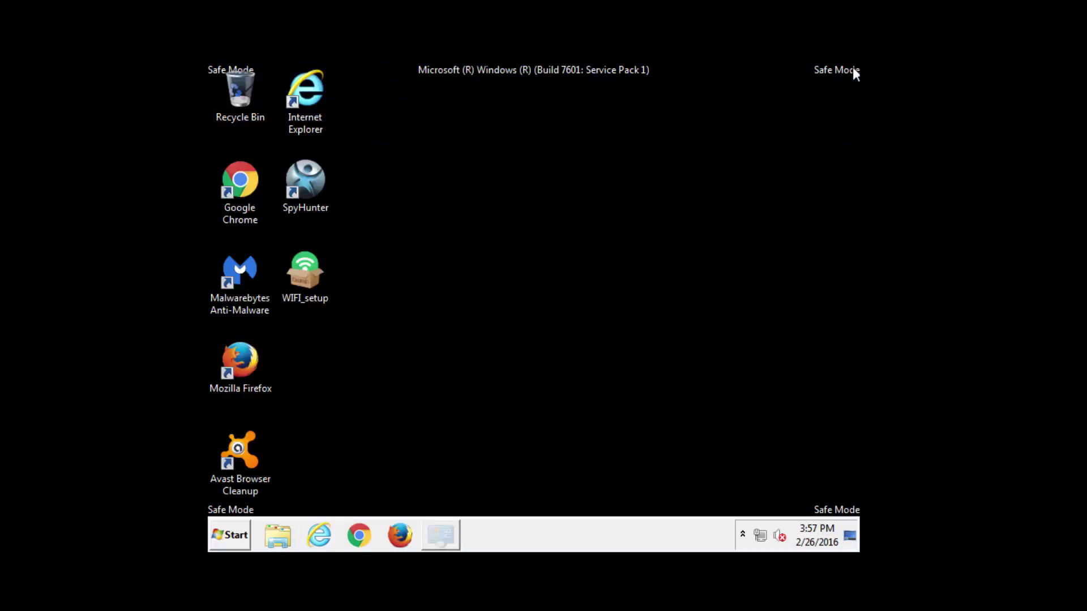
Reopen Programs and Features to check the installed programs for DealWifi, and close it
click(214, 541)
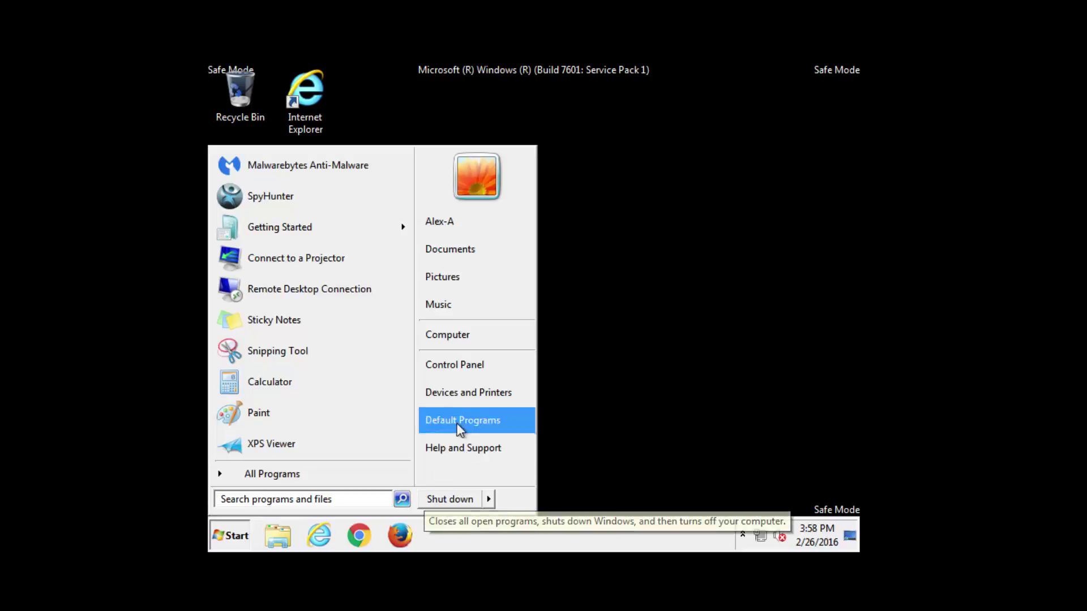
click(459, 365)
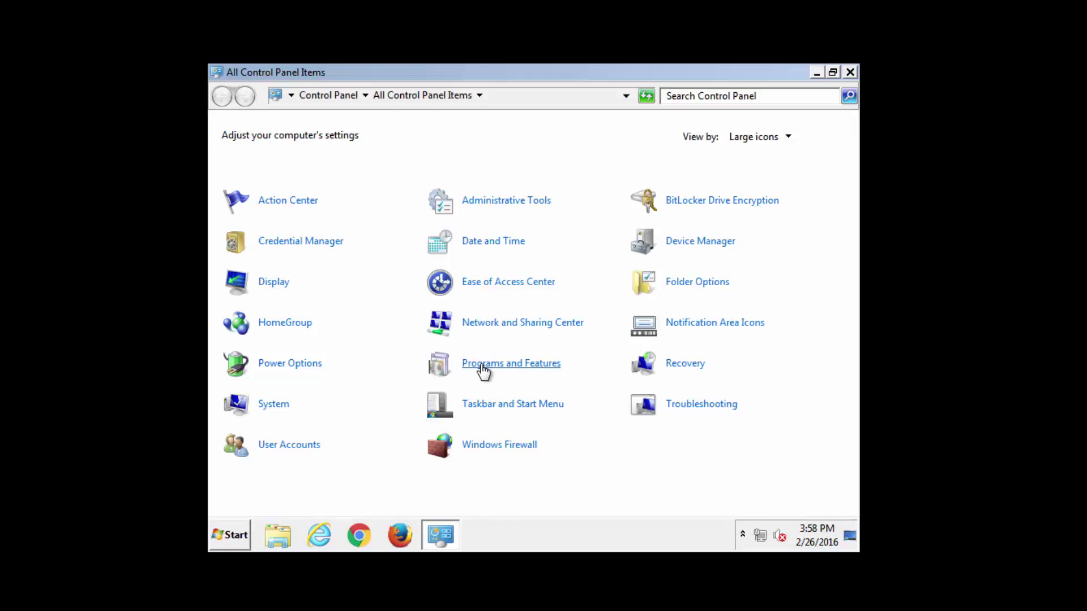
click(478, 366)
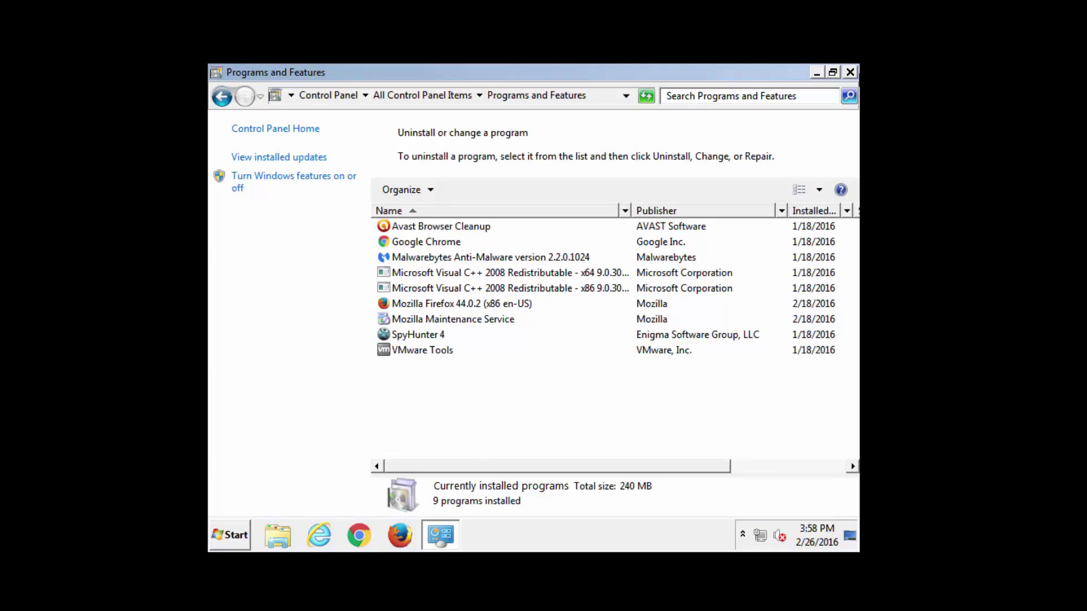
click(851, 72)
Restart the computer from Safe Mode
click(222, 544)
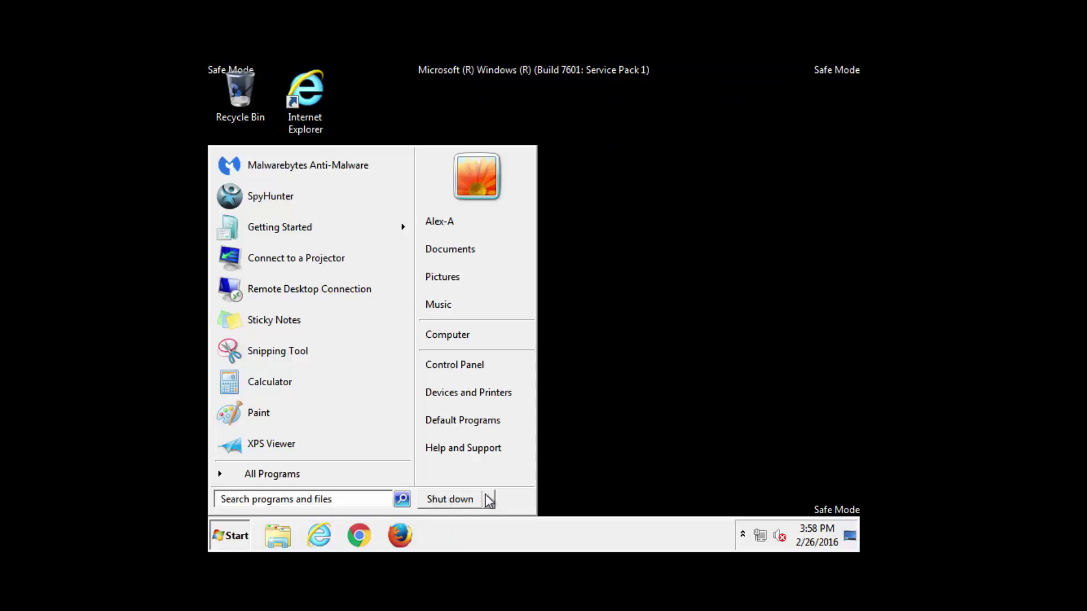
click(489, 499)
click(514, 501)
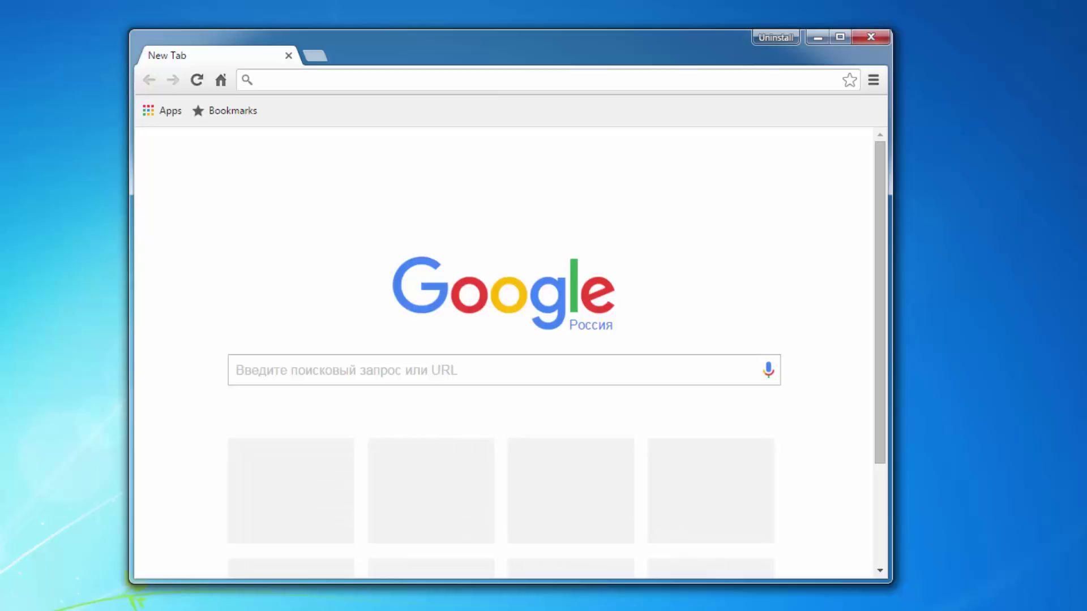
In Google Chrome's extensions page, remove the Search App By Dealwifi extension and confirm its removal
drag(471, 51, 486, 71)
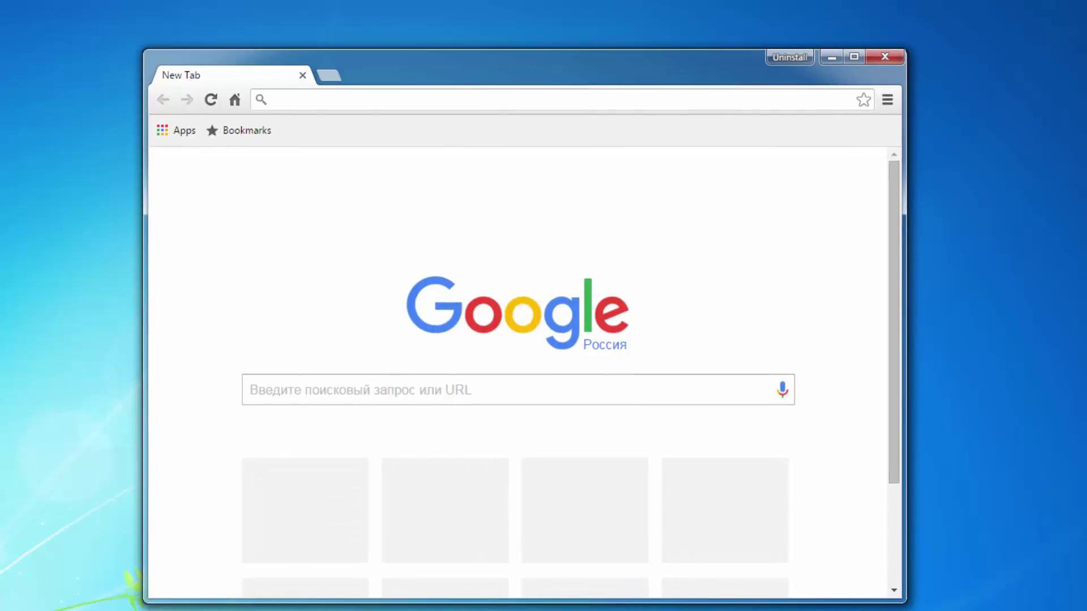
click(887, 100)
click(735, 376)
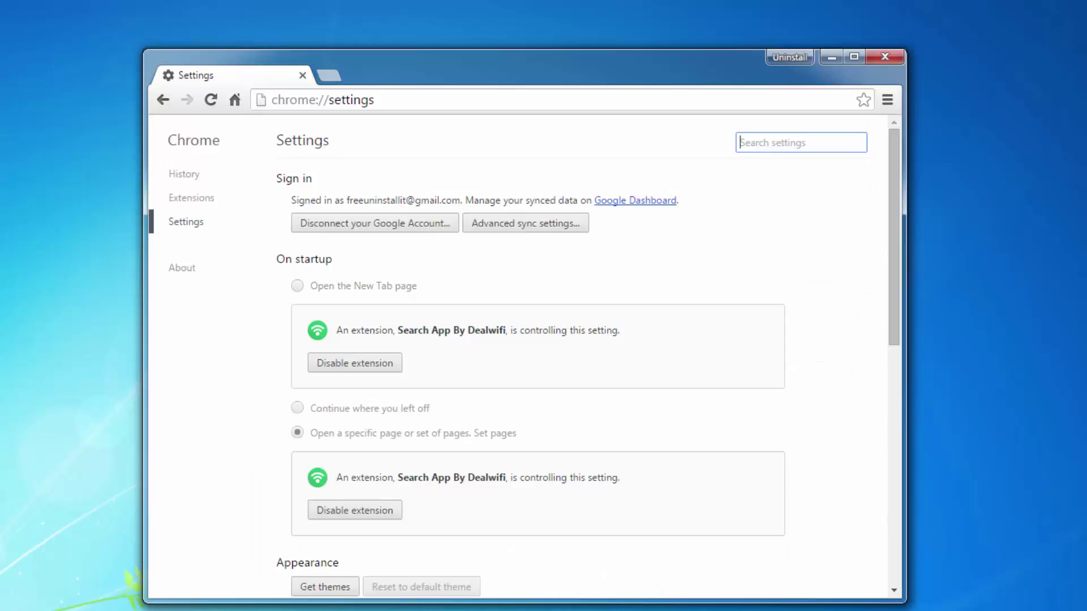
click(190, 197)
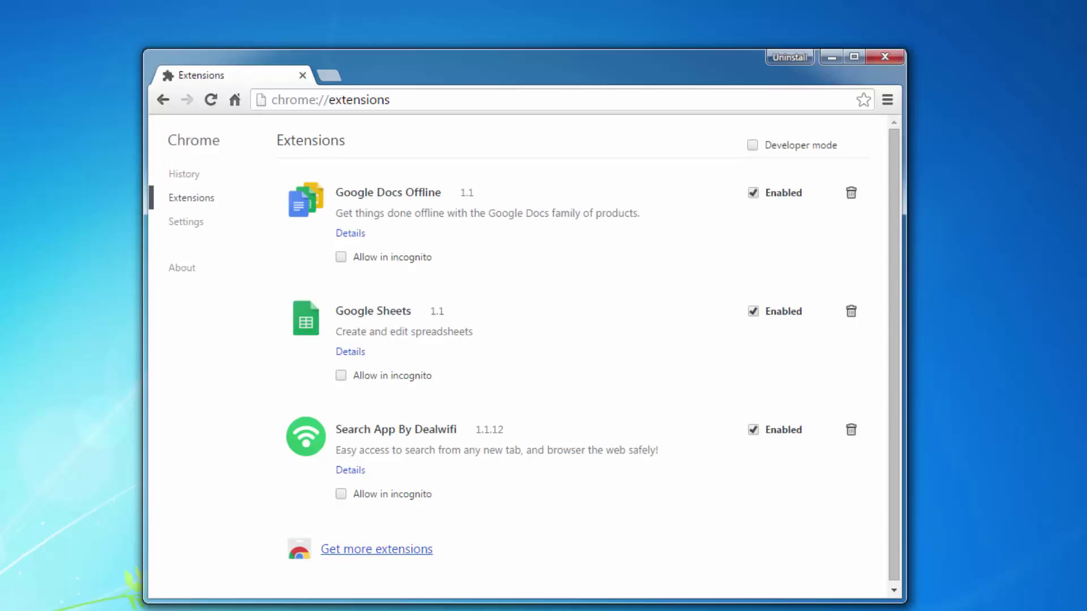
scroll(517, 357, down, 1)
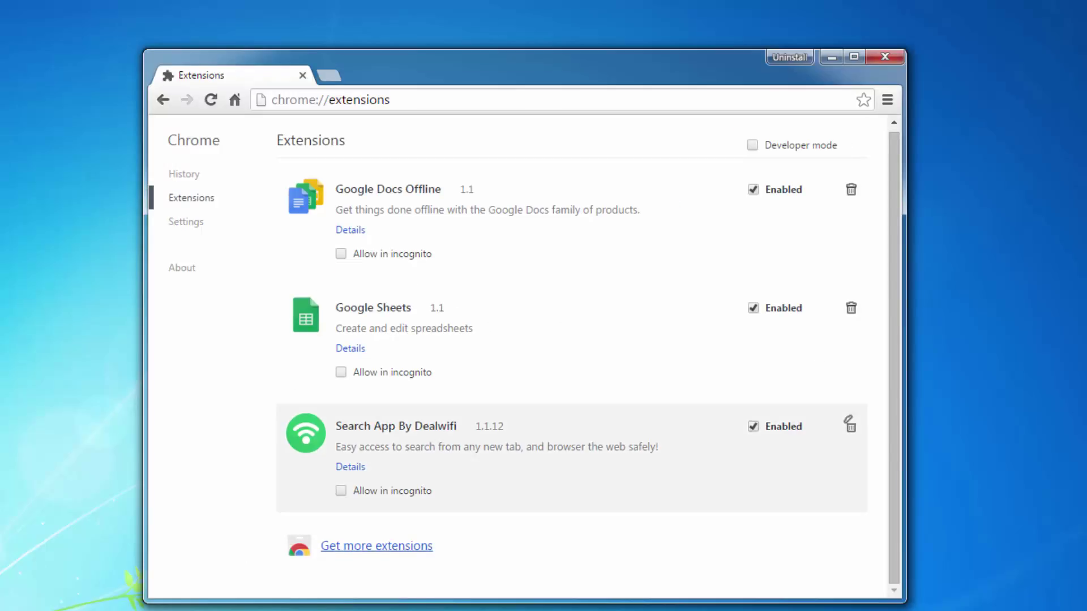
click(849, 423)
click(543, 242)
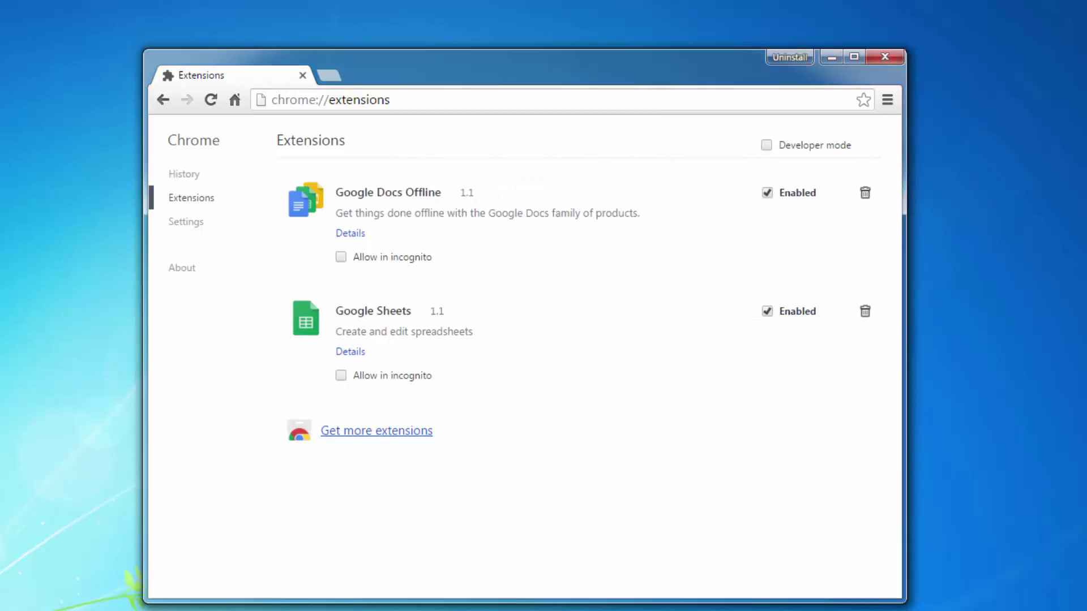
Set Chrome's startup to open a specific page or set of pages, and check the startup pages list without adding any
click(186, 221)
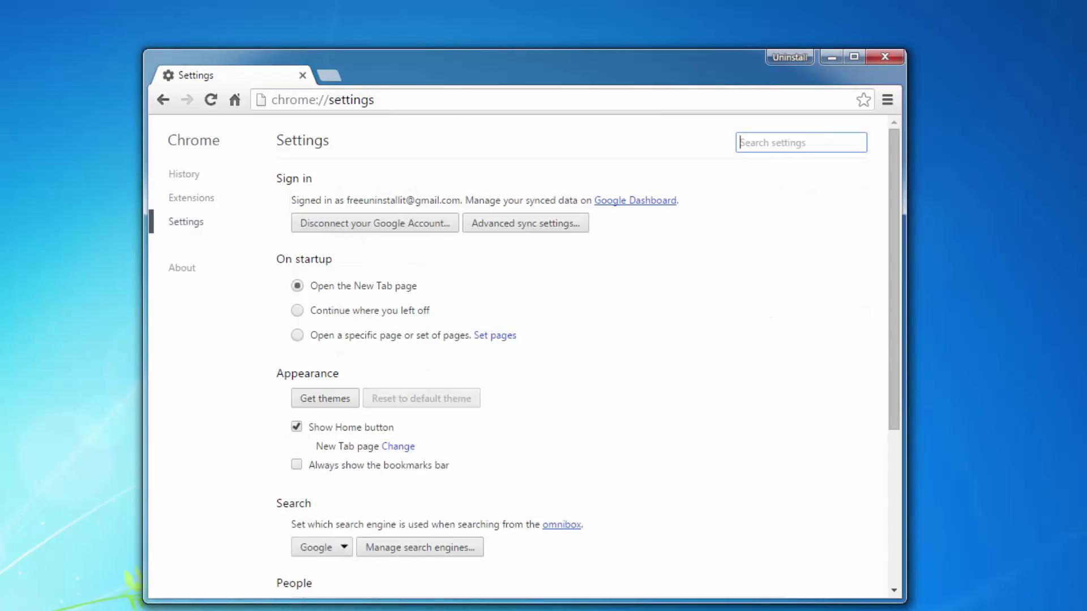
click(297, 335)
click(495, 335)
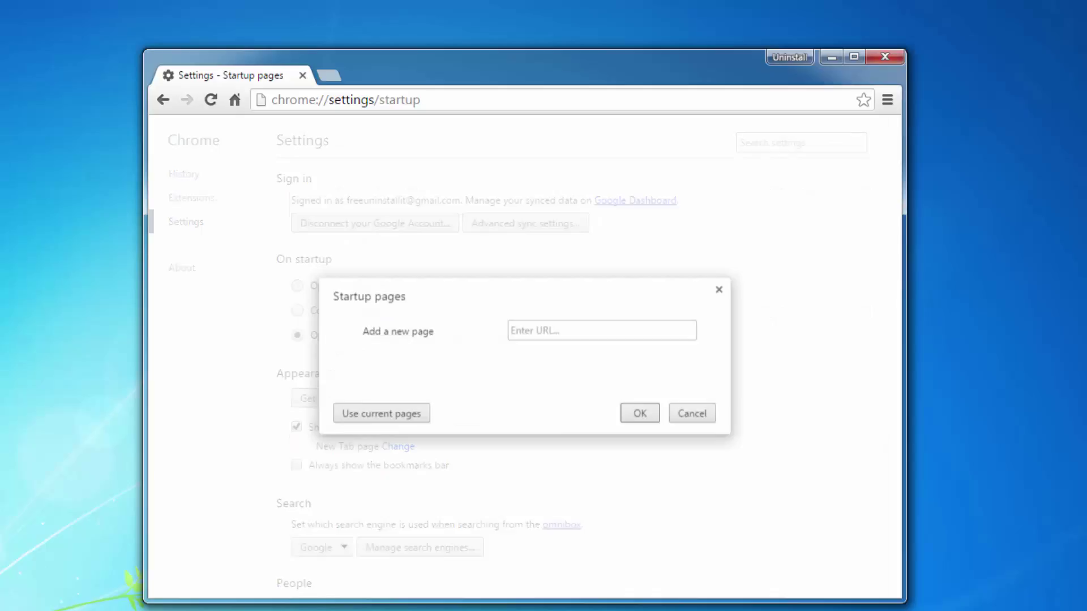
click(691, 414)
scroll(524, 357, down, 3)
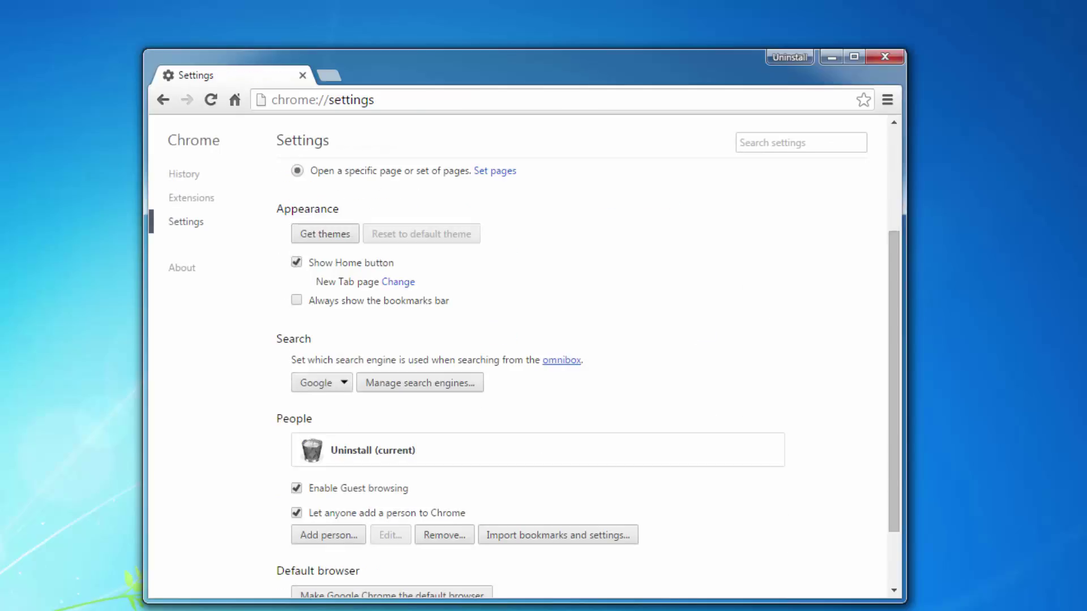
Check Chrome's home page setting without changing it, and turn off the Home button
click(398, 282)
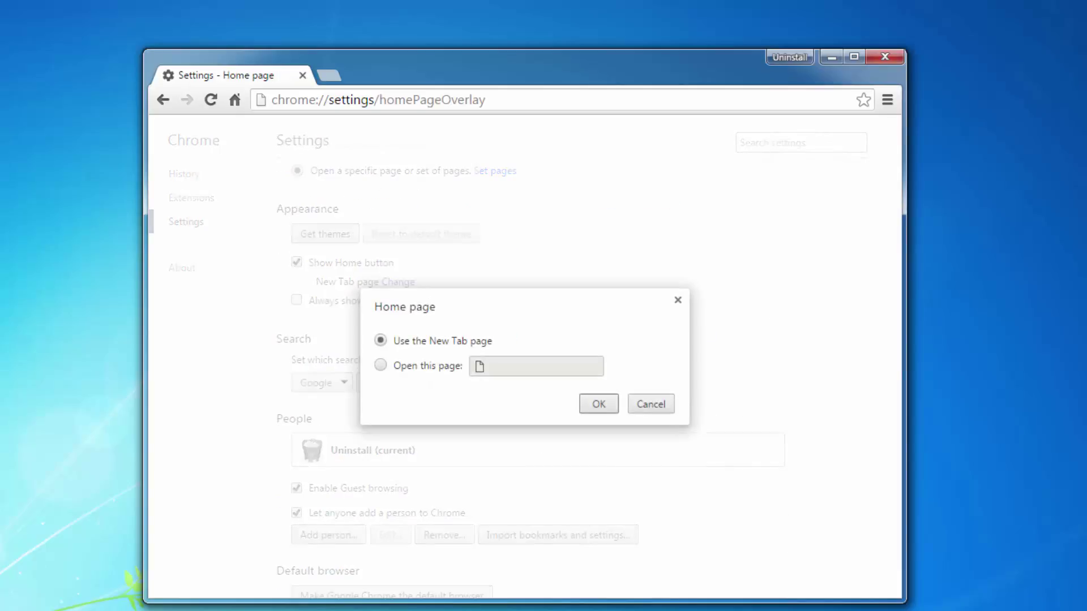
click(650, 404)
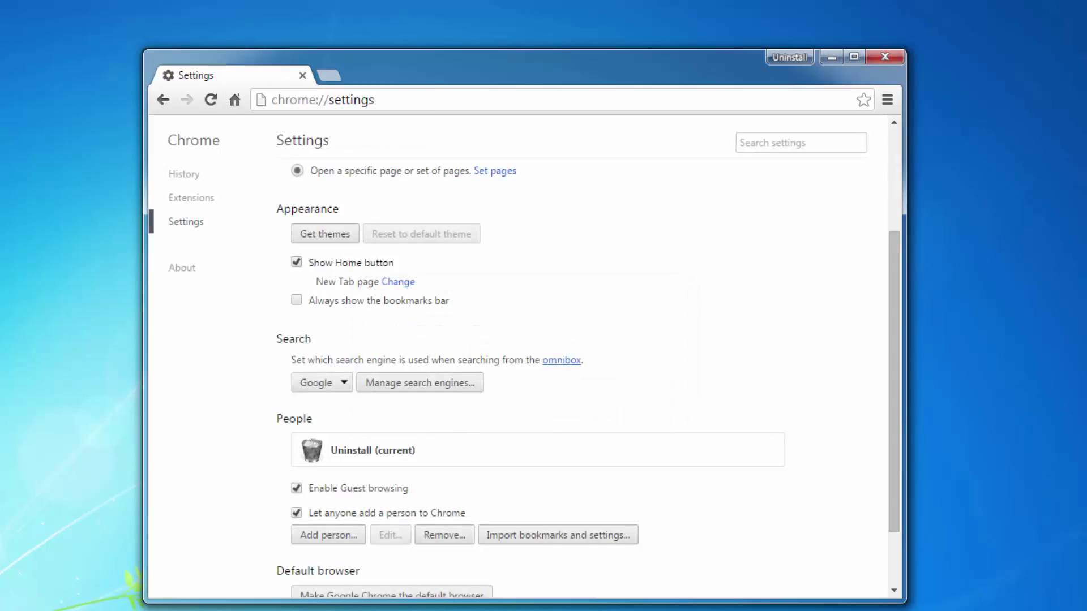
click(297, 262)
Remove mystart.dealwifi.com from Chrome's other search engines, save the list and close the browser
click(420, 370)
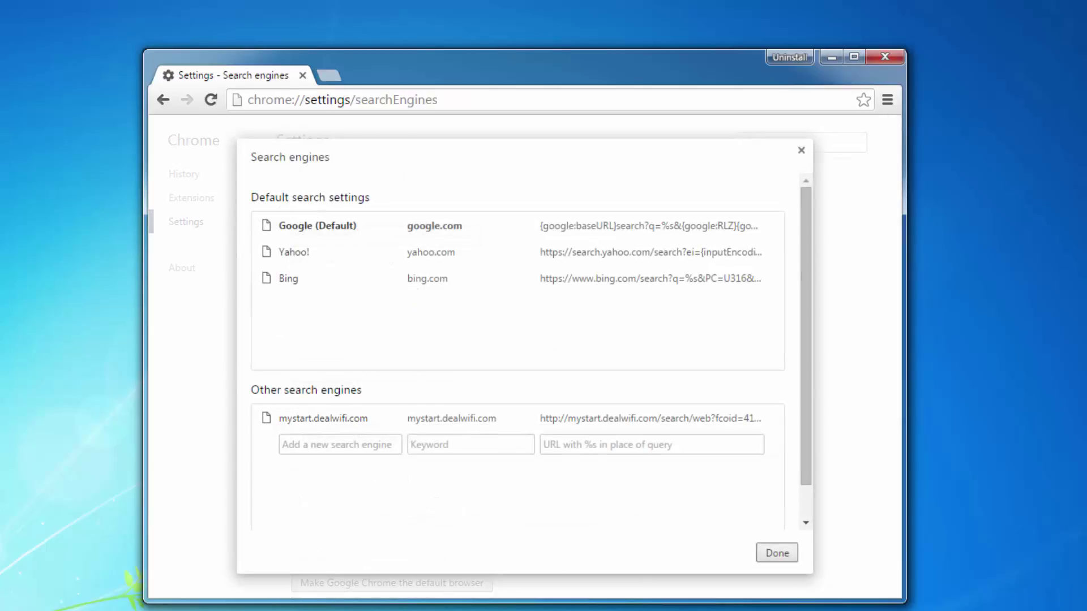
click(775, 419)
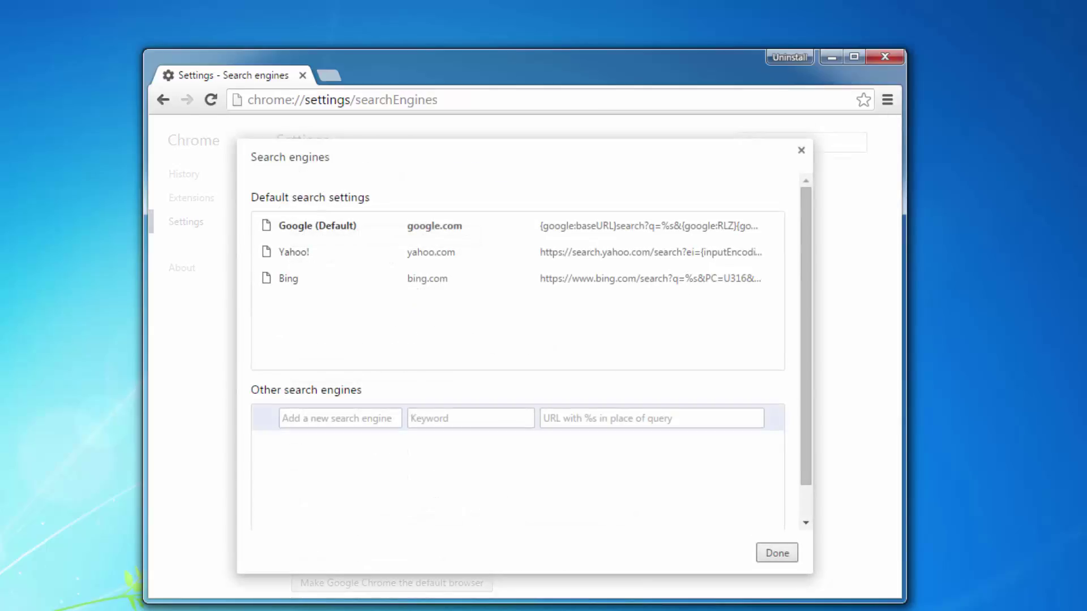
click(778, 554)
scroll(525, 357, down, 2)
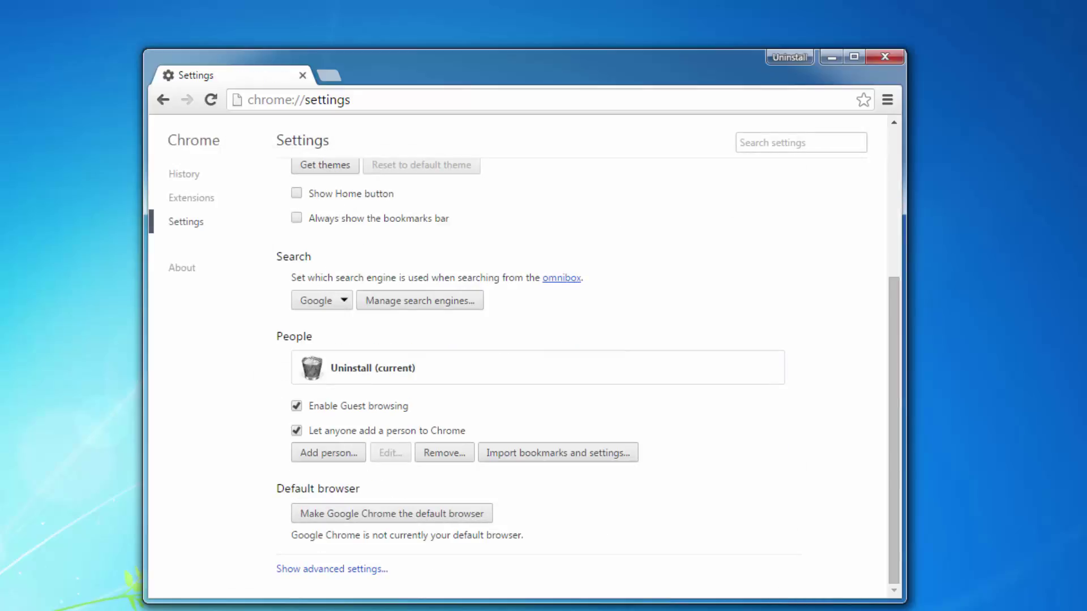
scroll(524, 357, up, 4)
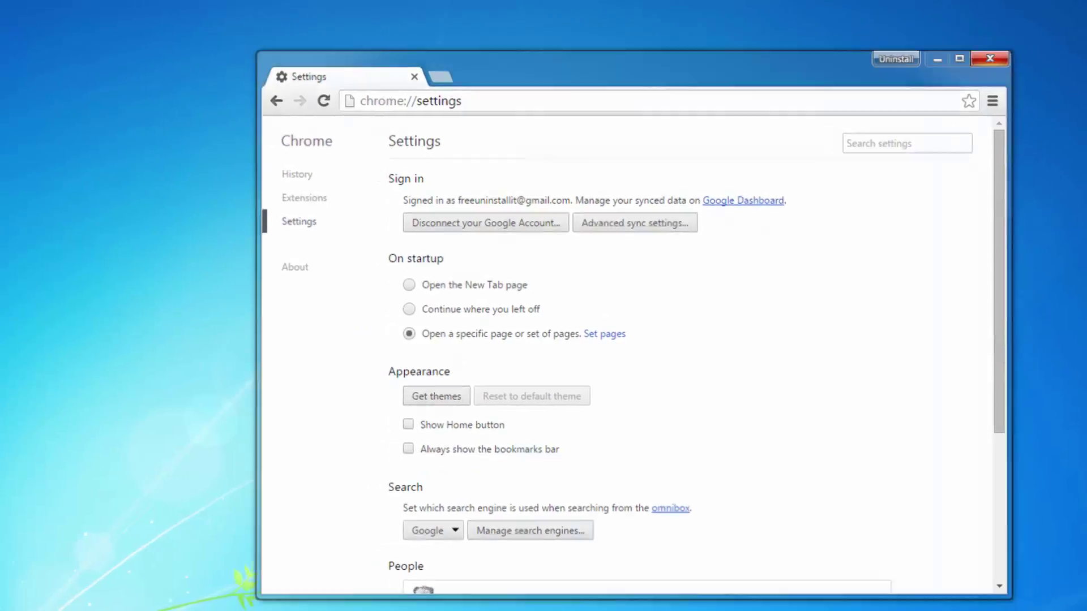
click(885, 56)
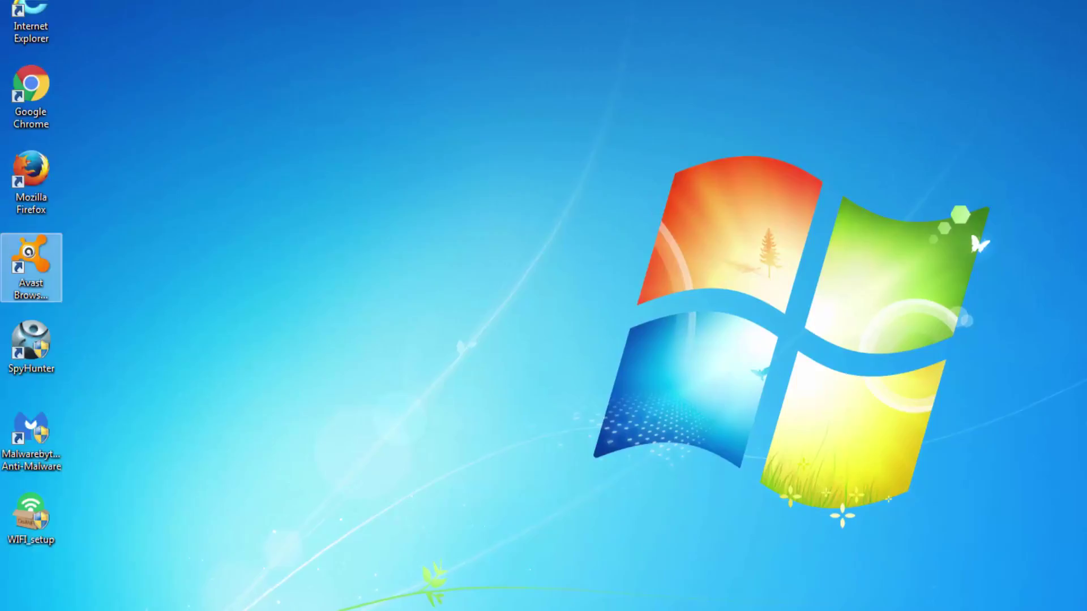
right_click(23, 117)
click(75, 397)
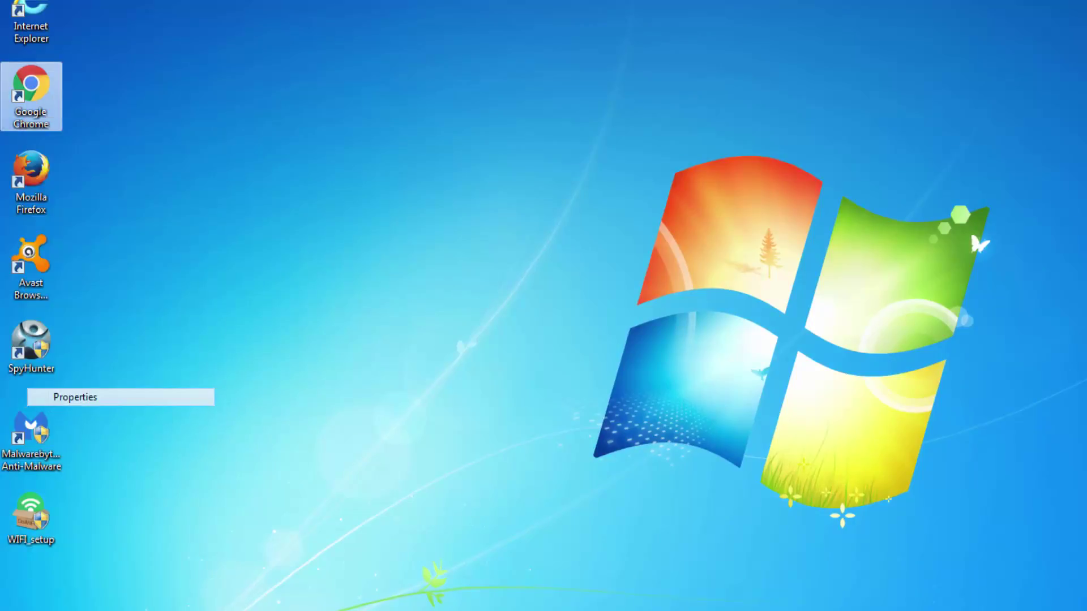
click(289, 281)
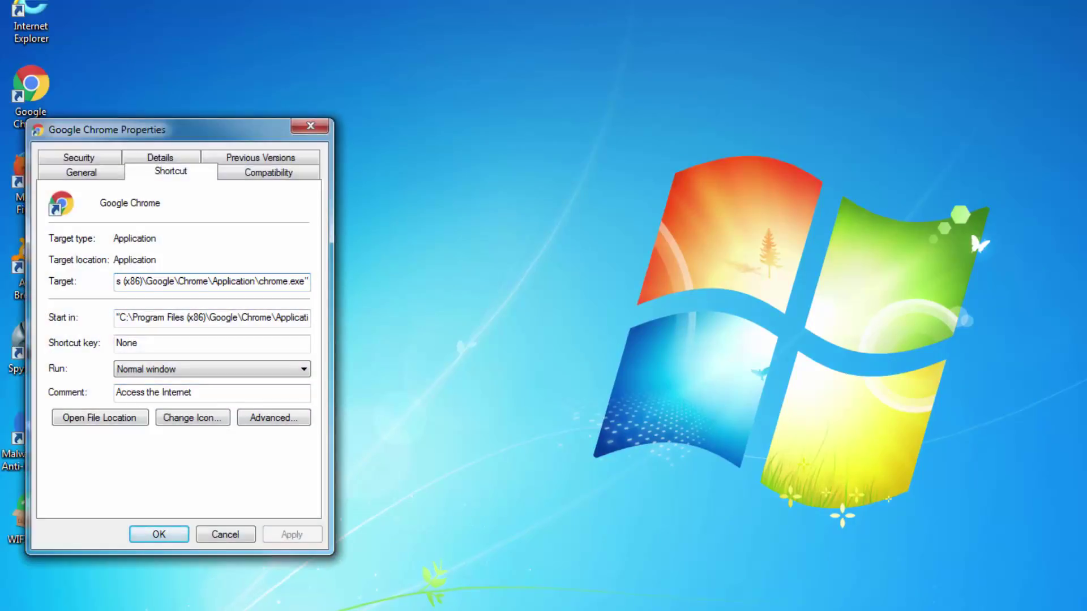
text(http)
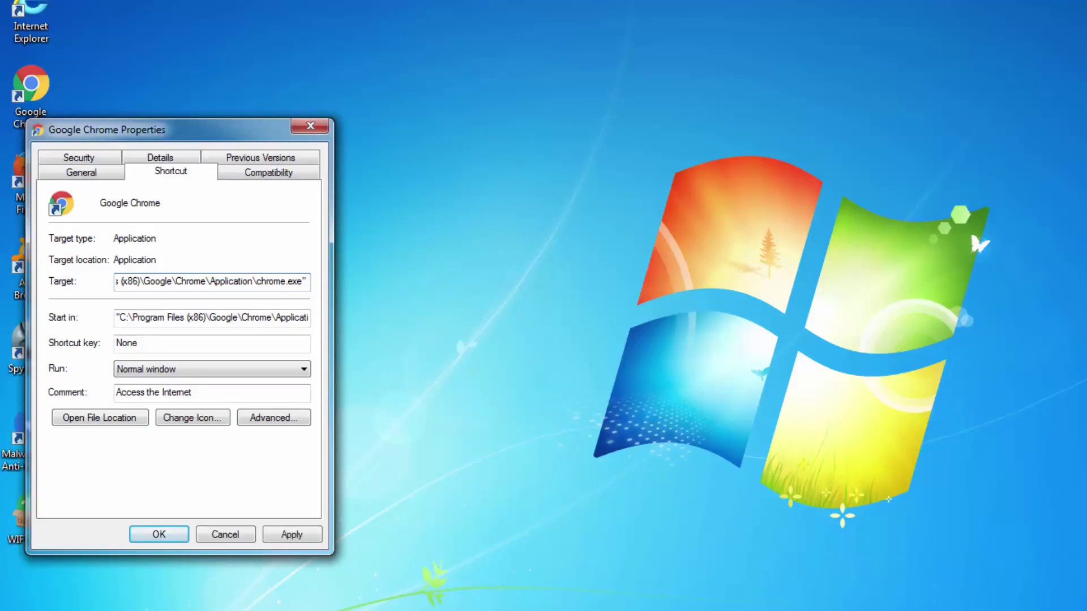
text(://)
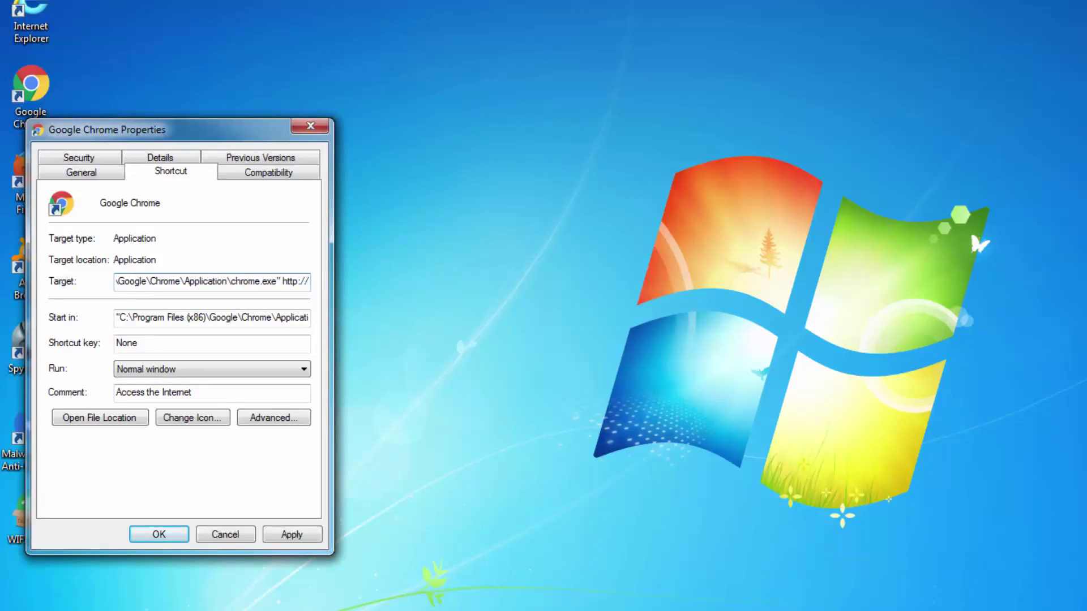
text(www.mystr)
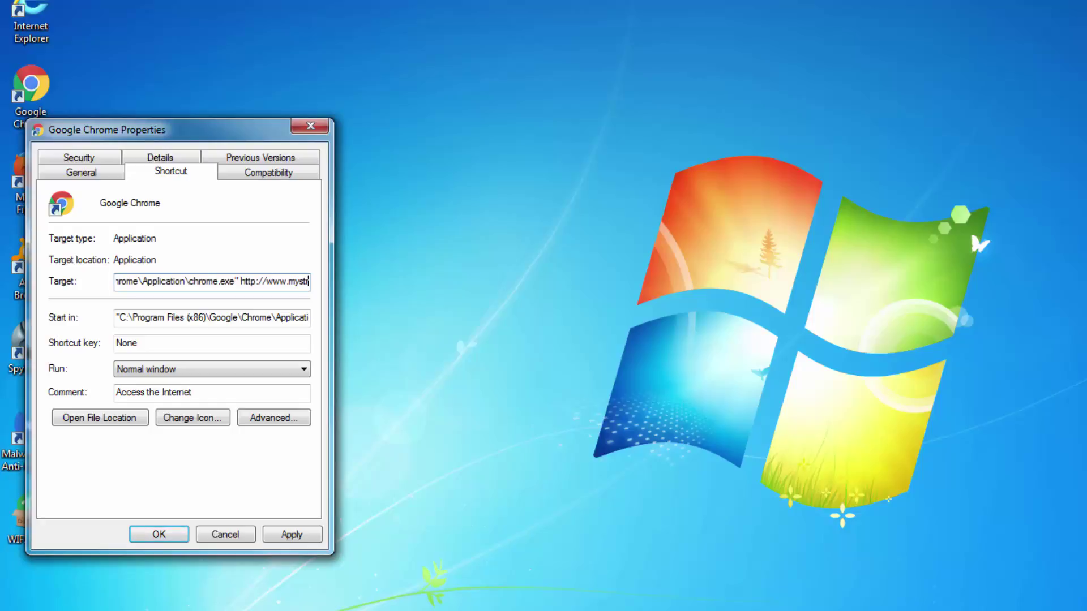
key(BackSpace)
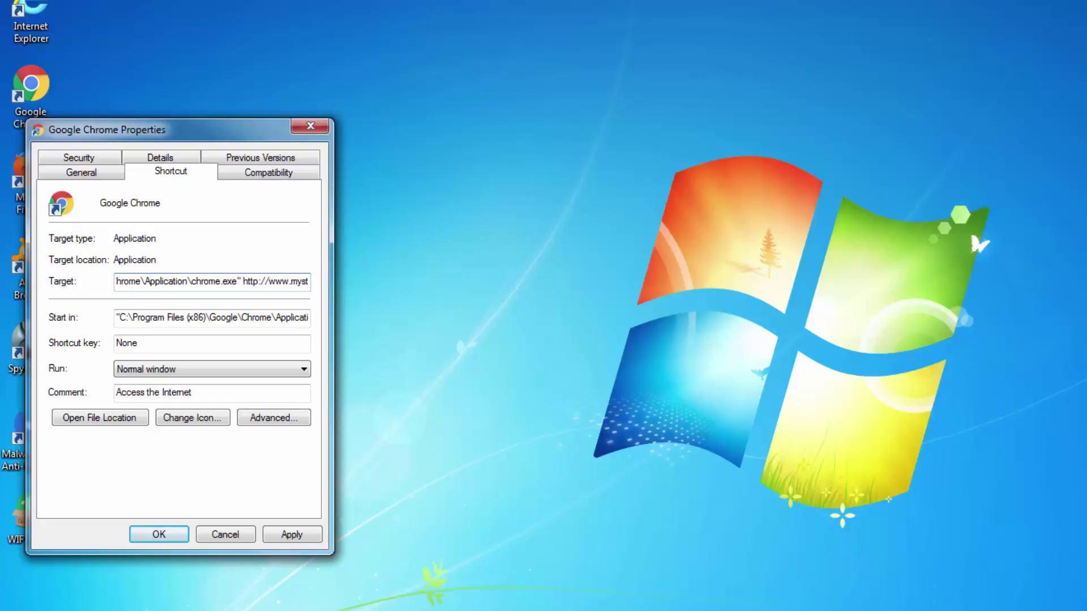
text(a)
text(rt.)
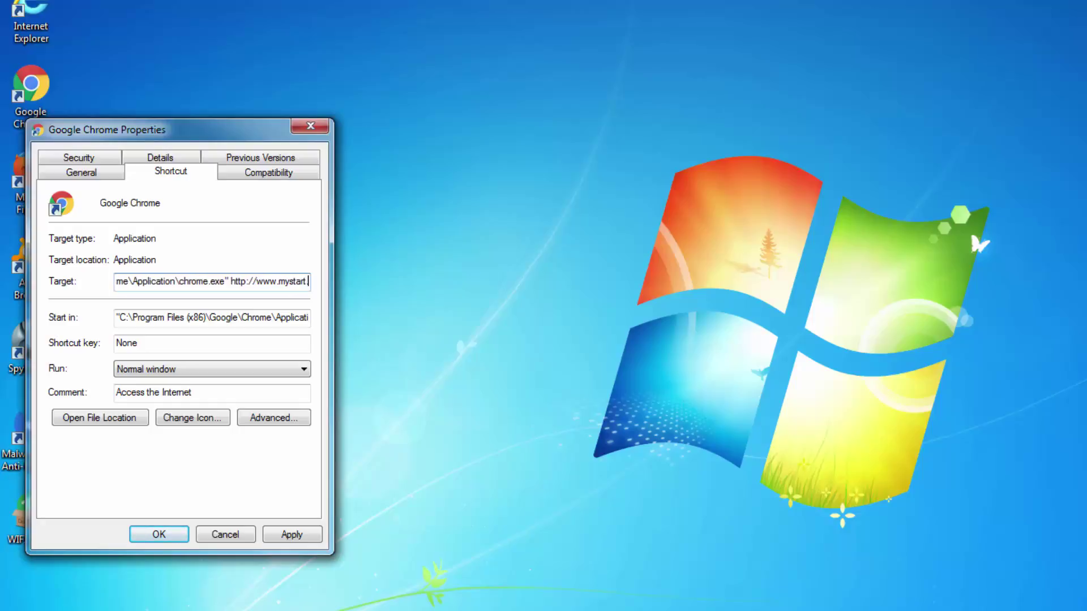
text(dealwifi.com)
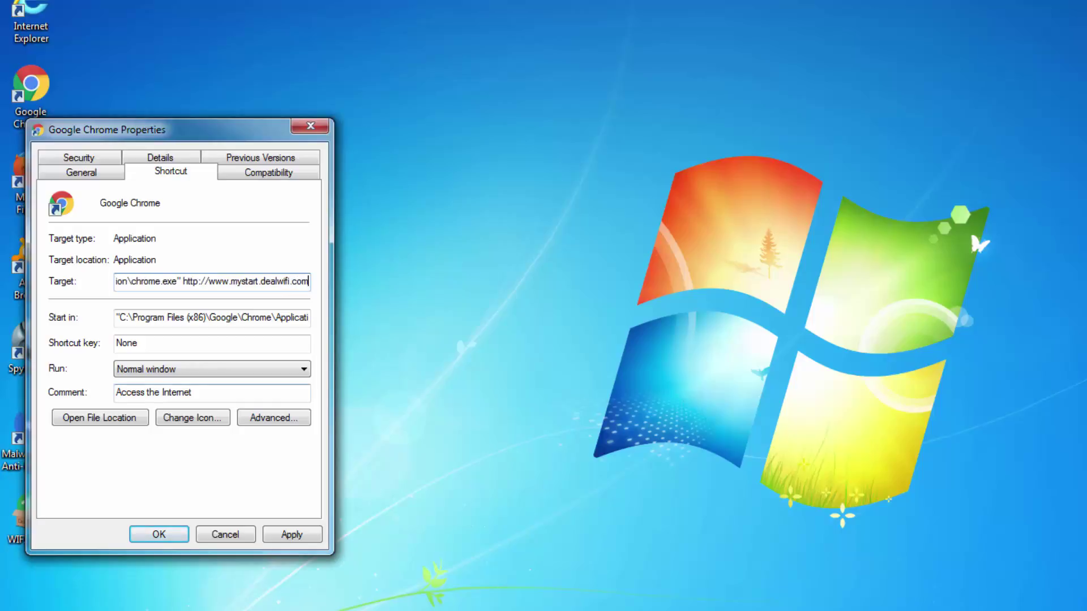
key(alt+a)
key(Return)
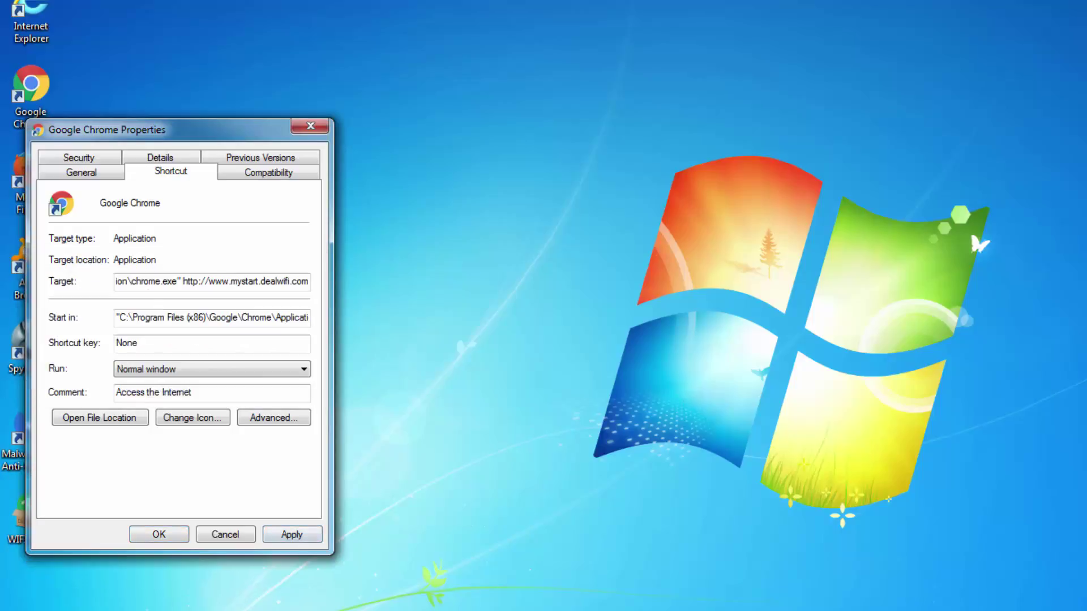
drag(183, 281, 310, 281)
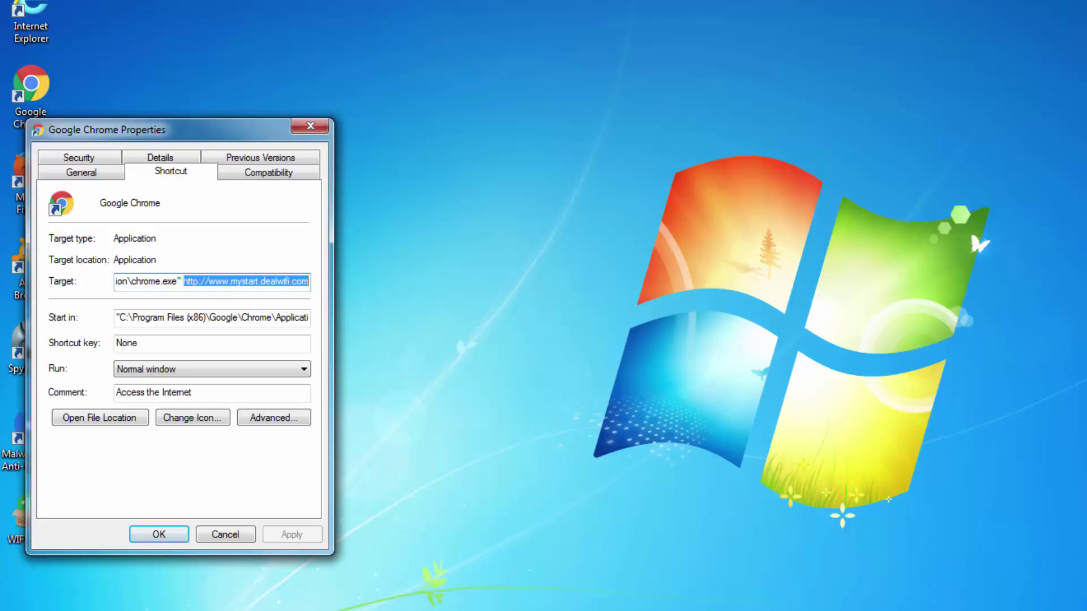
key(Delete)
key(alt+a)
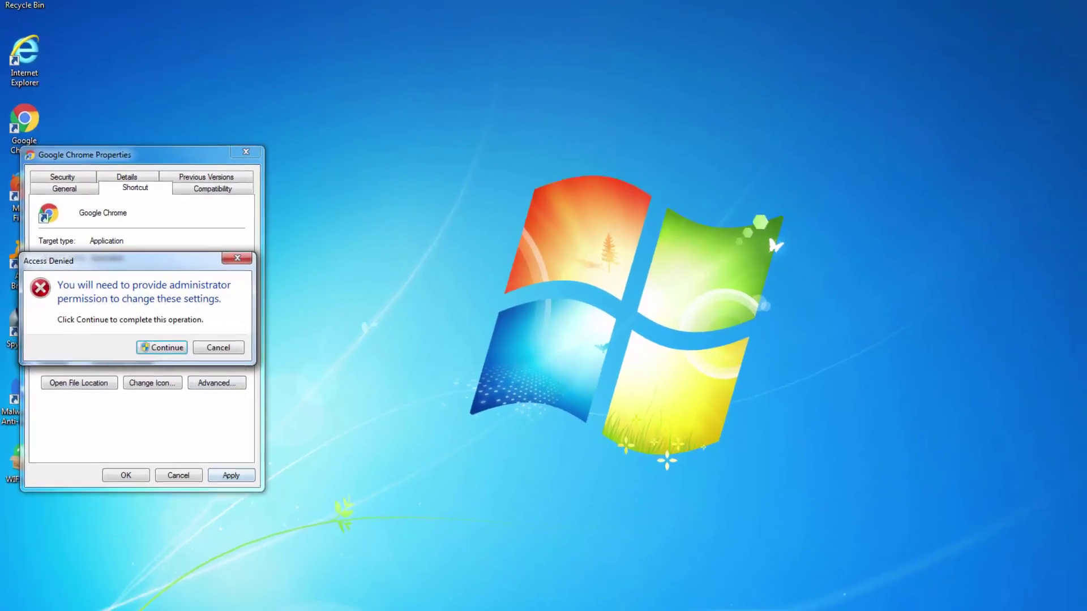
key(Return)
key(Return)
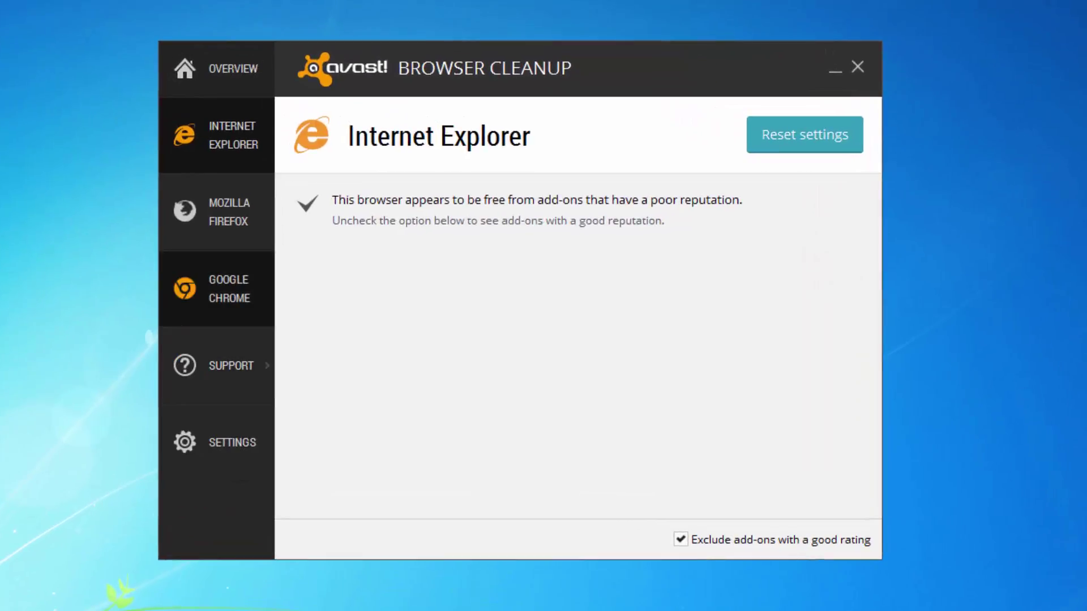
In Avast Browser Cleanup, reset Google Chrome's settings with Google as search provider and homepage, and complete the free cleanup
click(216, 289)
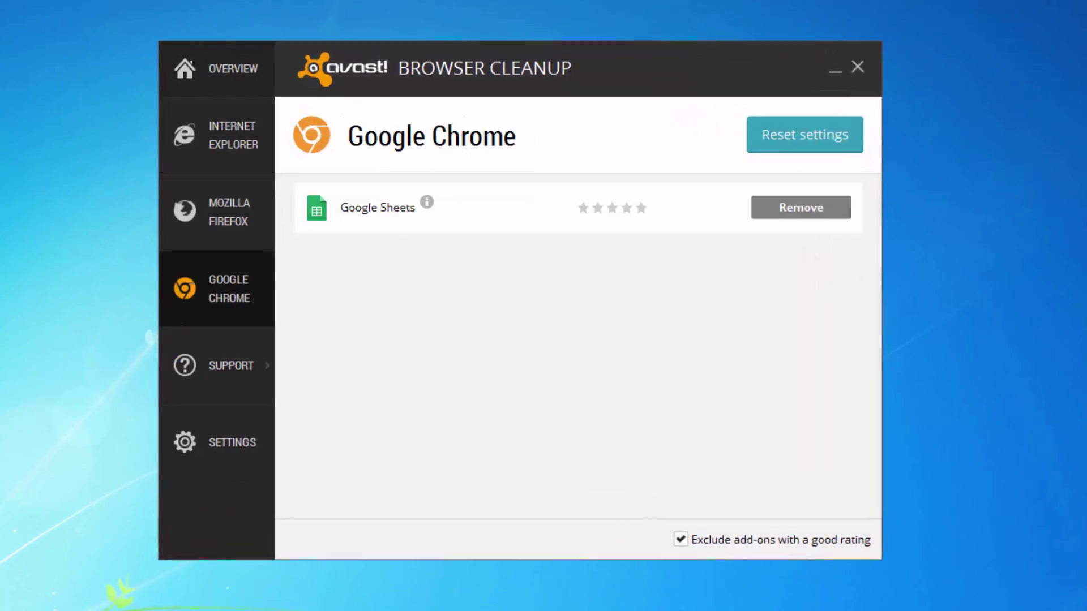
click(804, 135)
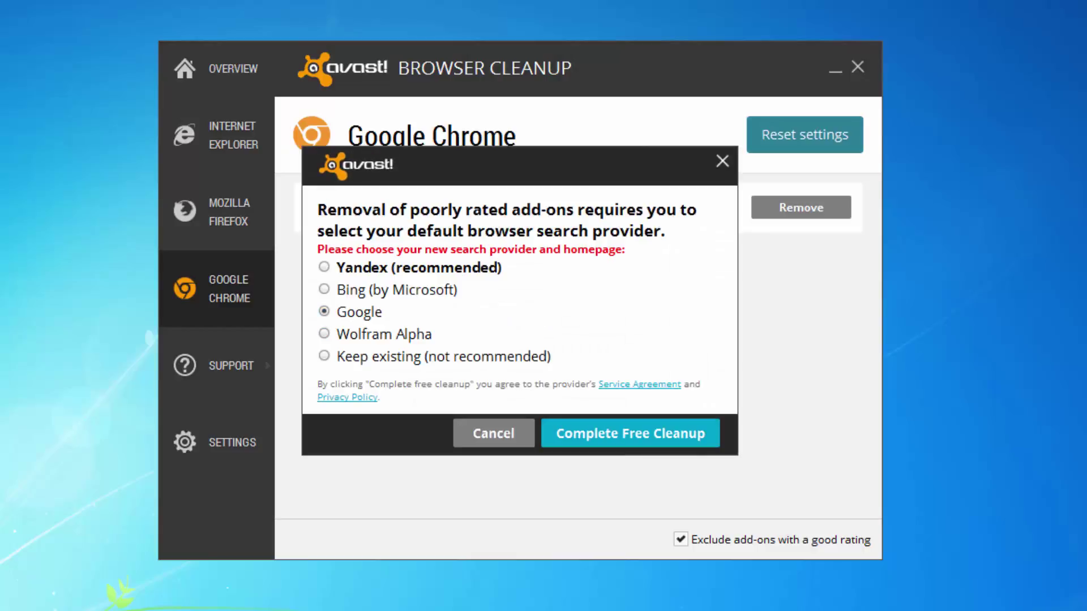
click(630, 434)
click(600, 327)
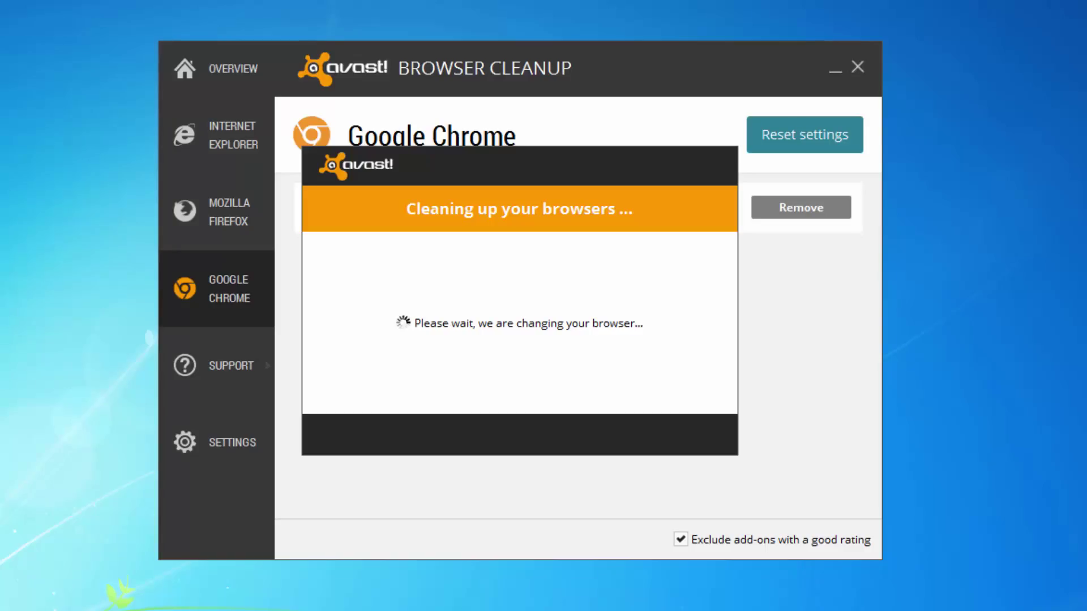
click(672, 434)
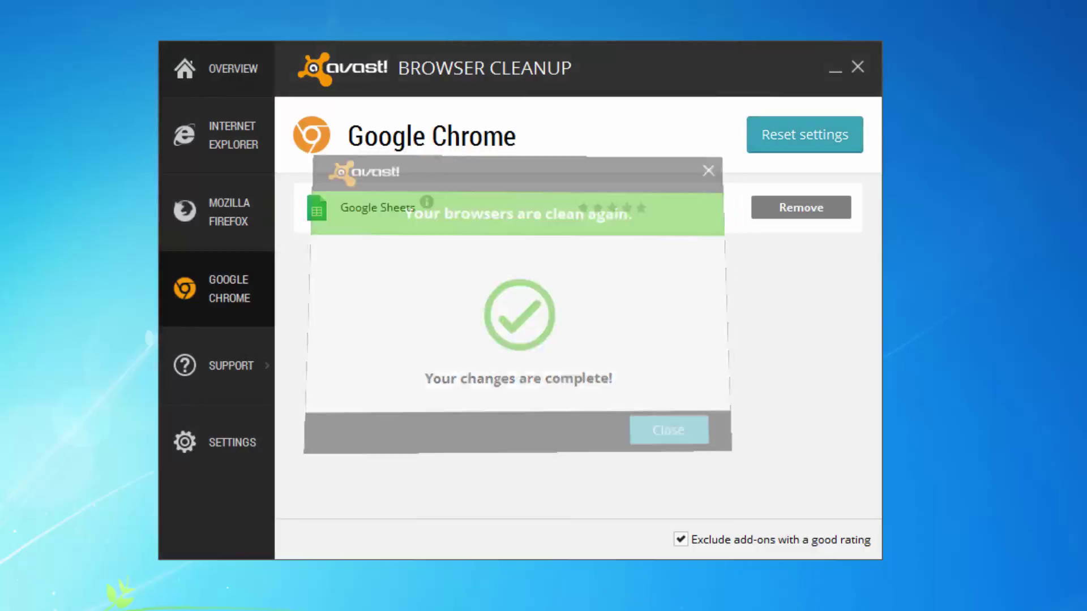
Check the add-ons reported for Internet Explorer and Mozilla Firefox, and close Avast Browser Cleanup
click(680, 539)
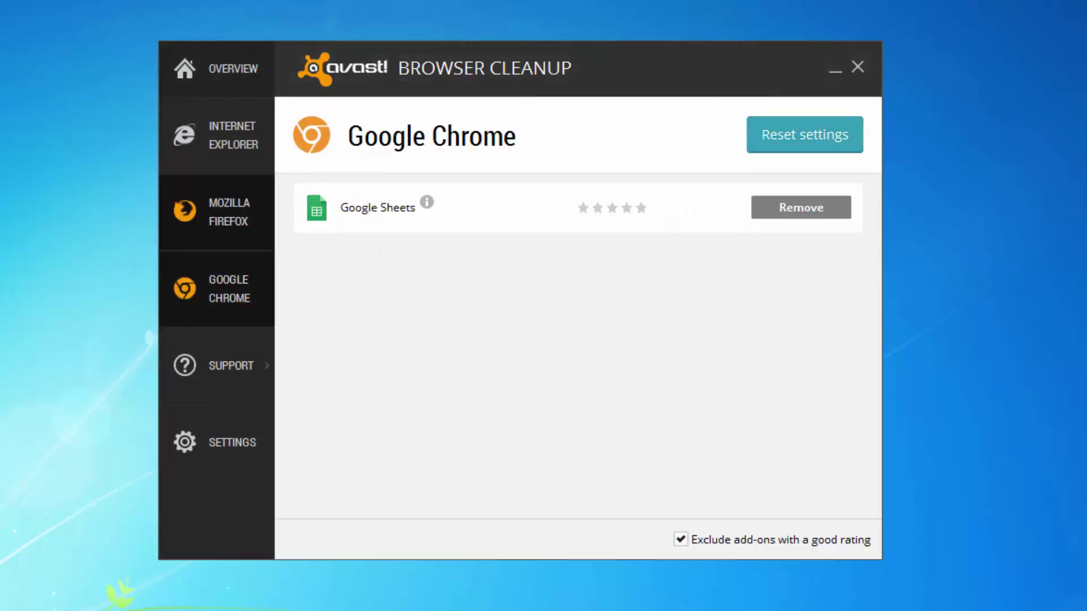
click(217, 135)
click(216, 211)
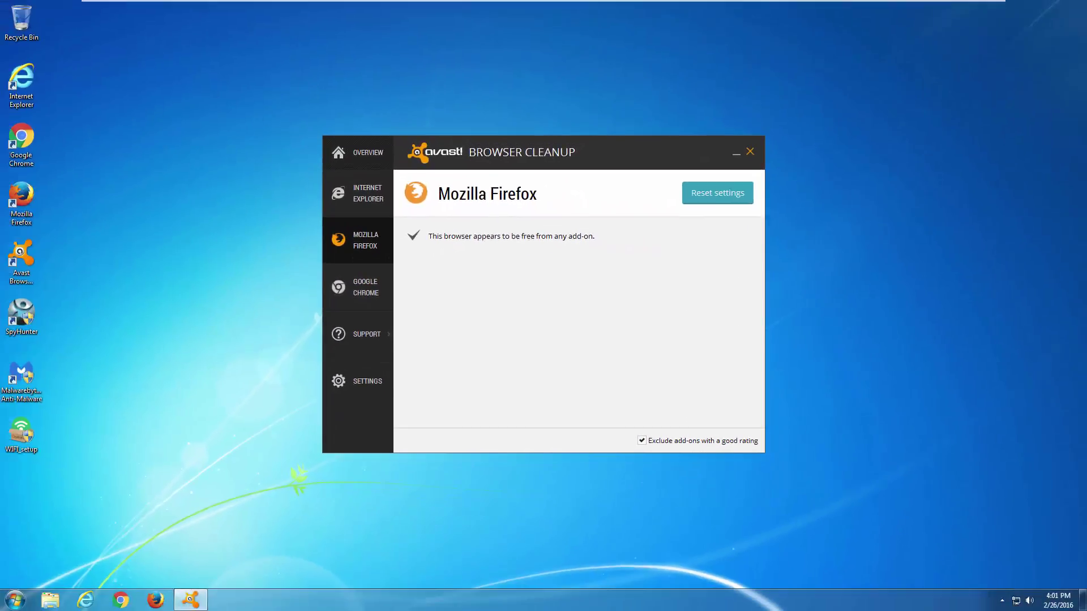
key(alt+F4)
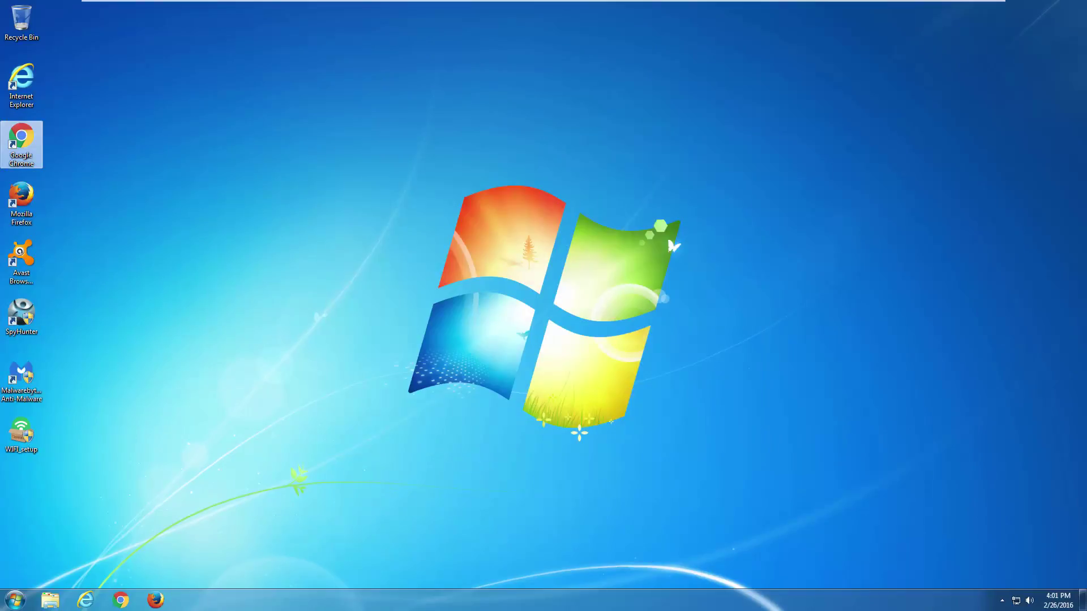
From the Computer window, set the folder options to show hidden files, folders, and drives, and save them
key(super)
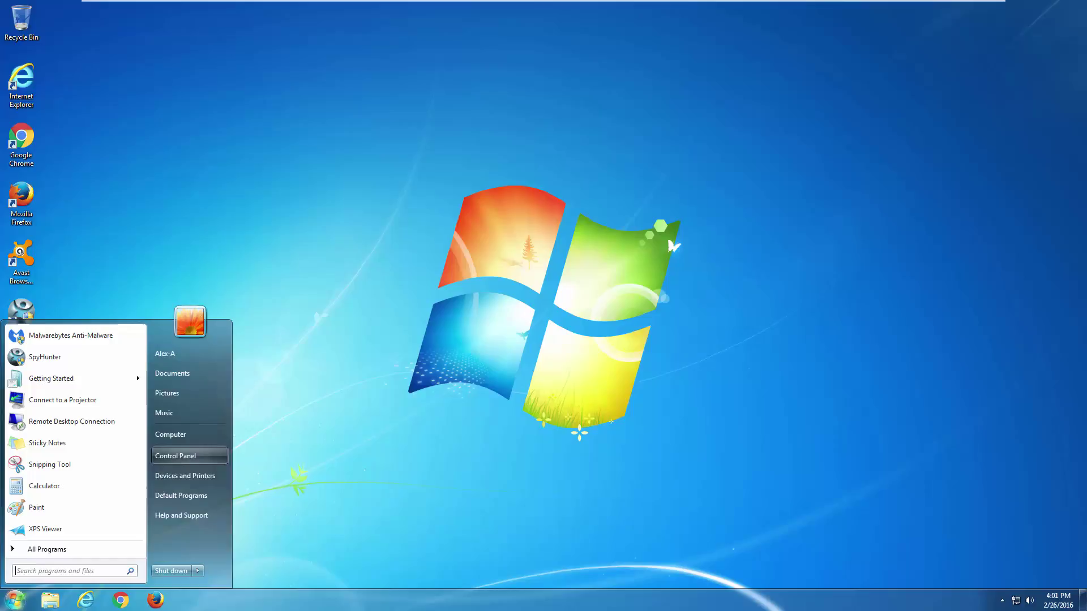
click(170, 434)
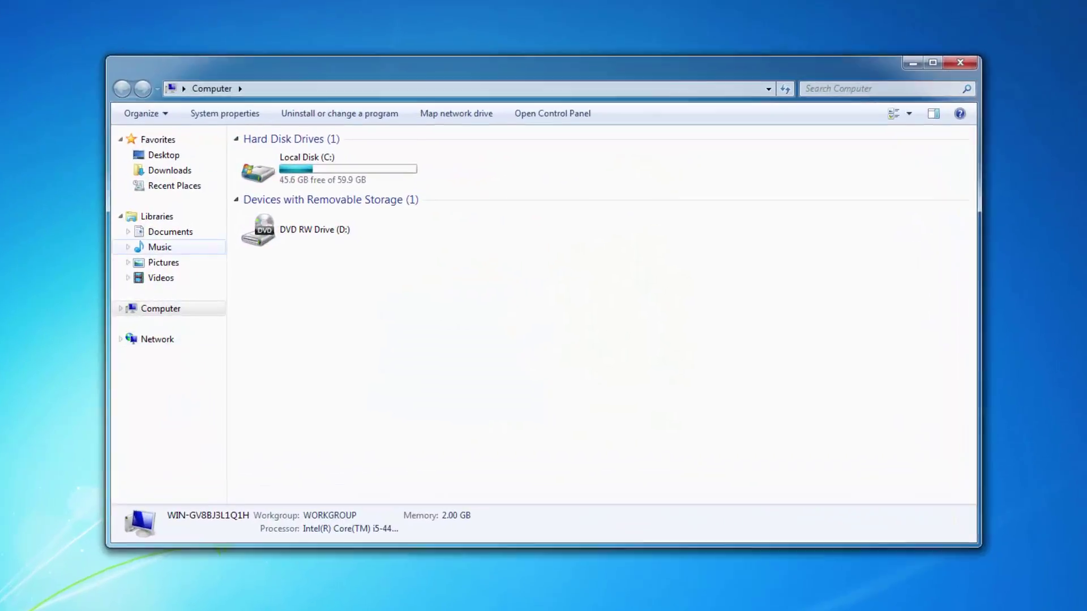
click(218, 144)
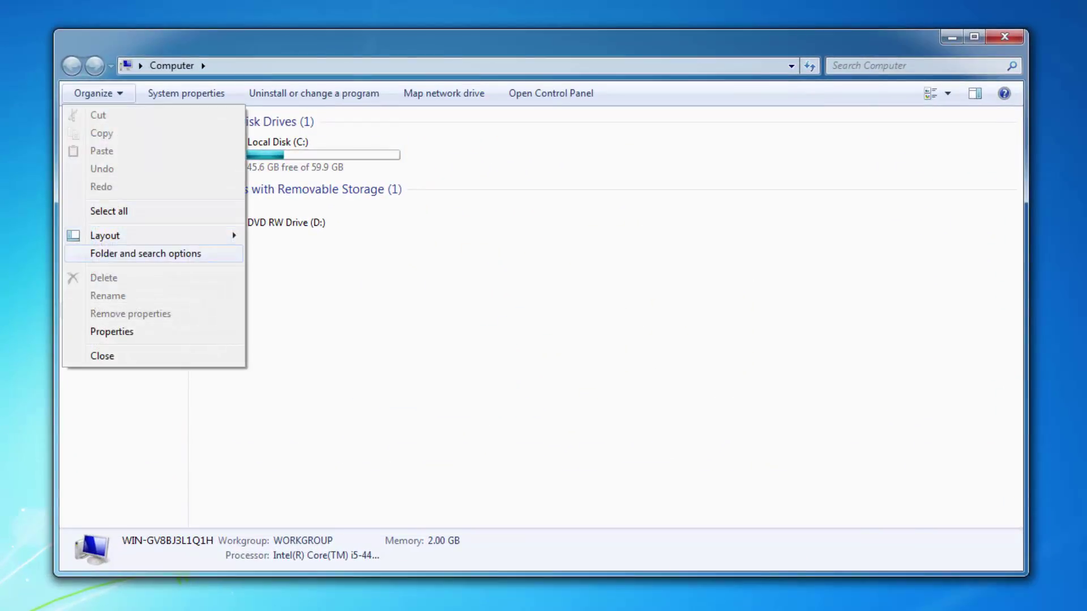
click(146, 254)
click(141, 134)
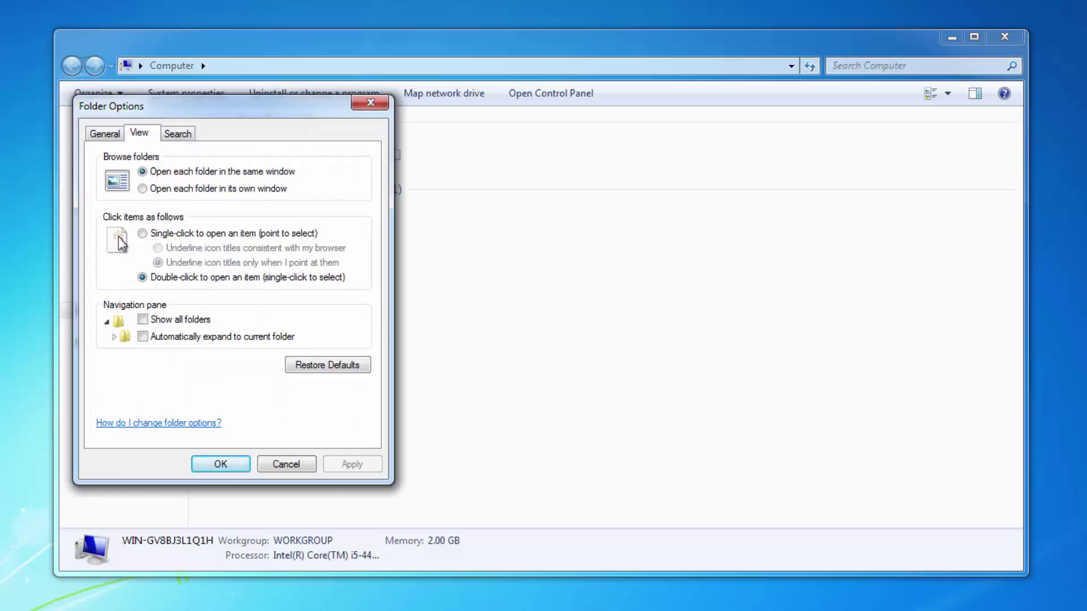
click(139, 360)
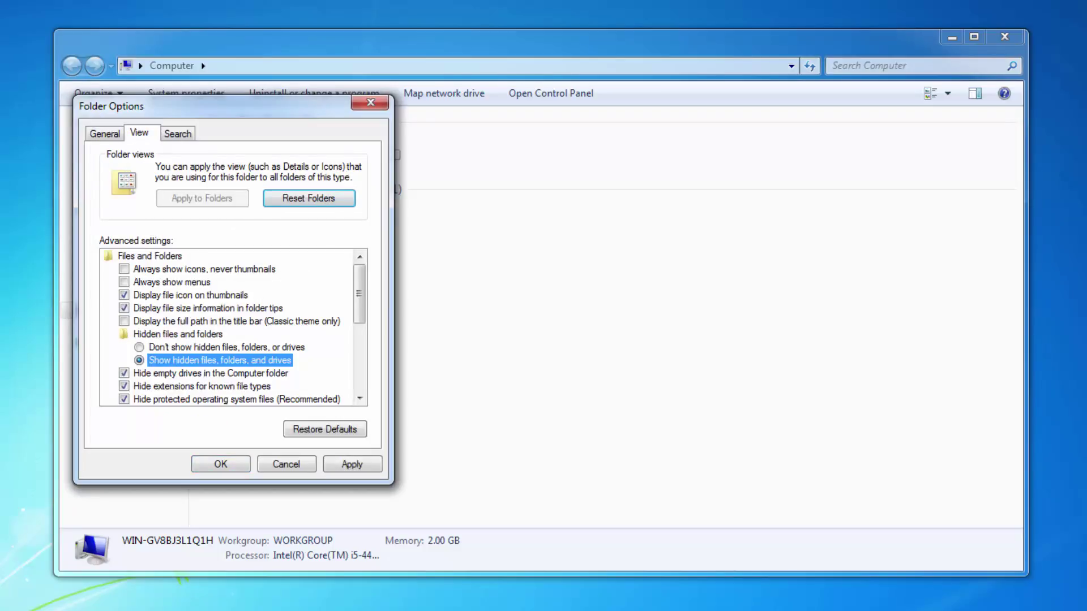
click(352, 465)
click(220, 464)
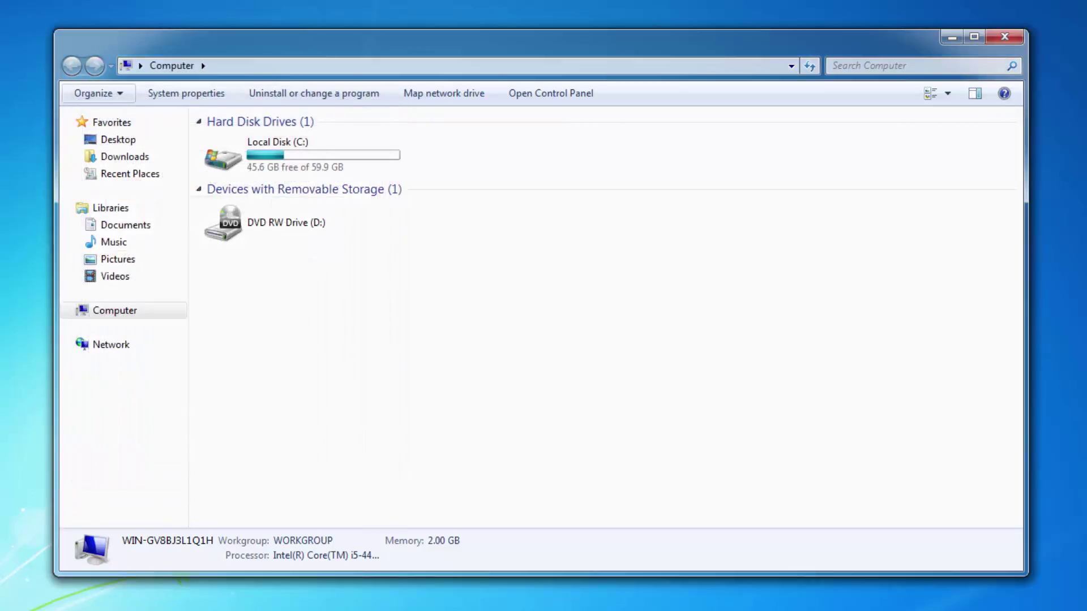
Delete the DealWifi folder from Local Disk (C:) and confirm the deletion
click(302, 155)
double_click(302, 169)
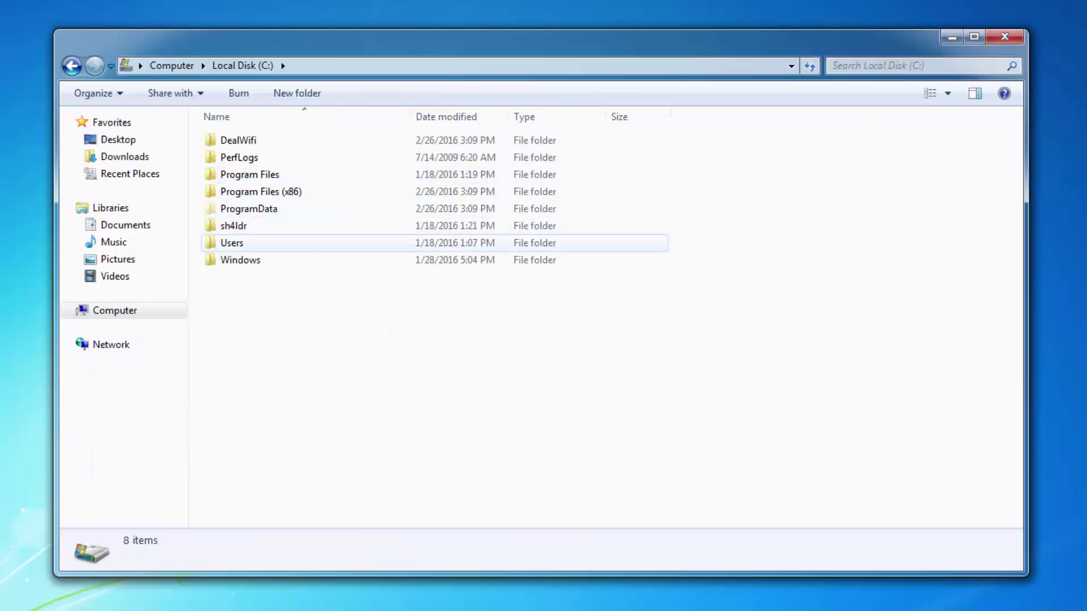
click(238, 140)
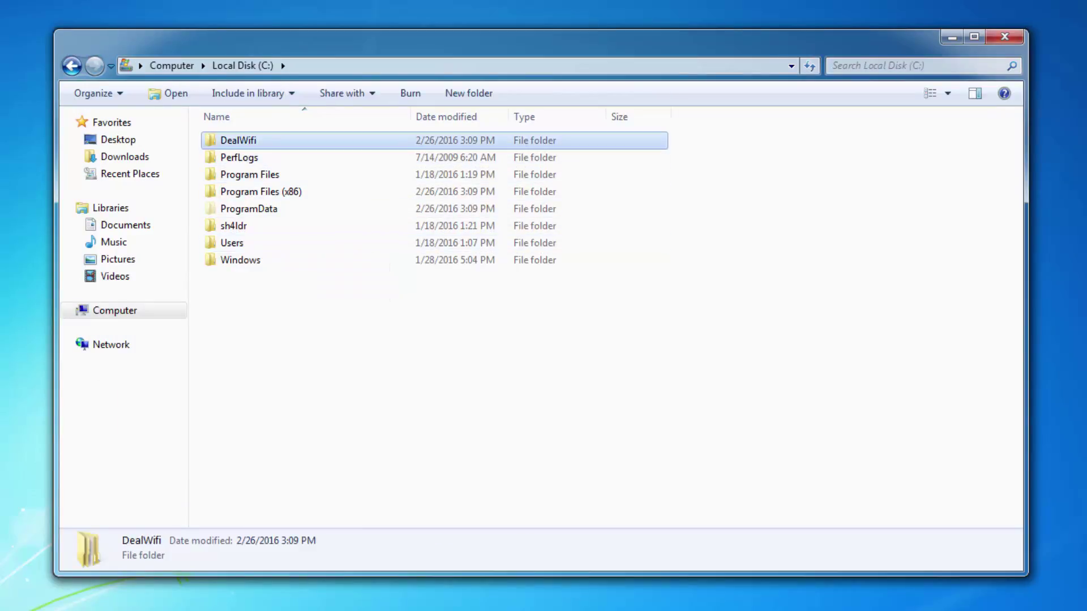
key(Delete)
key(Return)
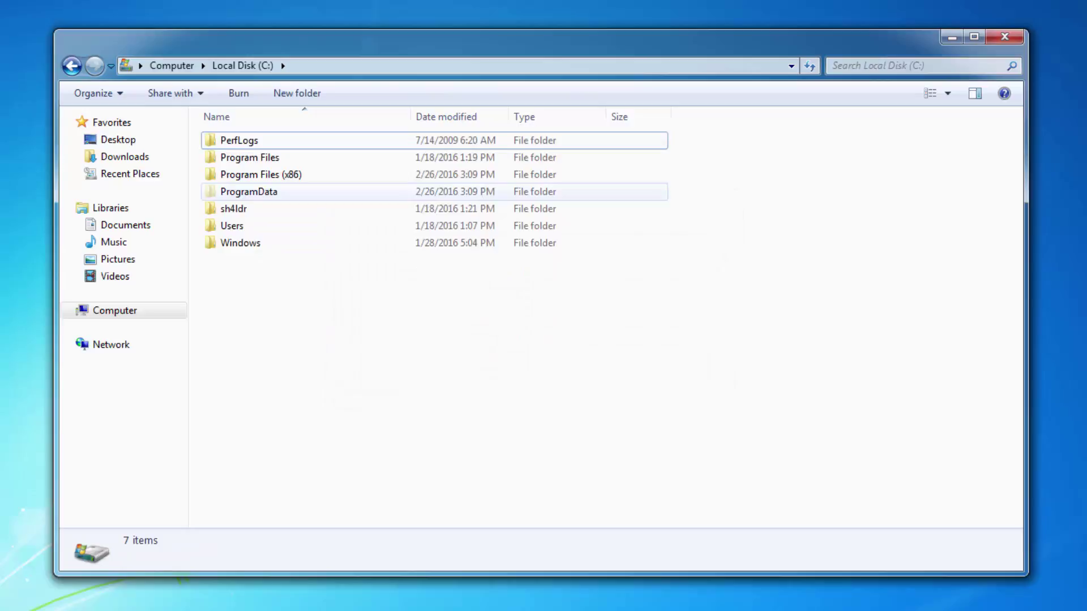
Open the Temp folder inside AppData\Local of the user's profile folder on Local Disk (C:)
double_click(232, 226)
double_click(234, 140)
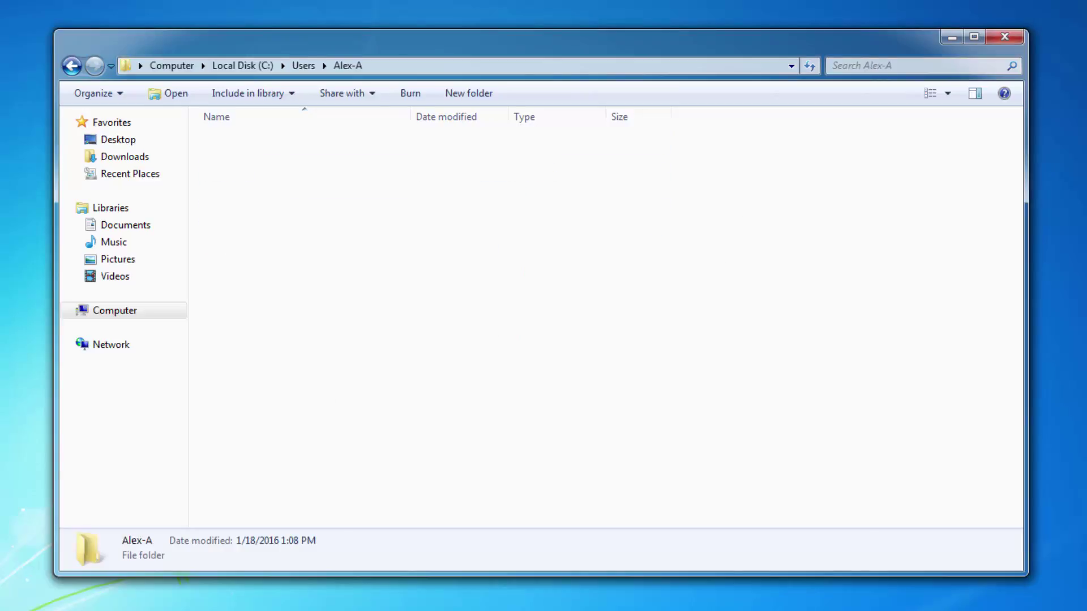
click(239, 140)
double_click(238, 140)
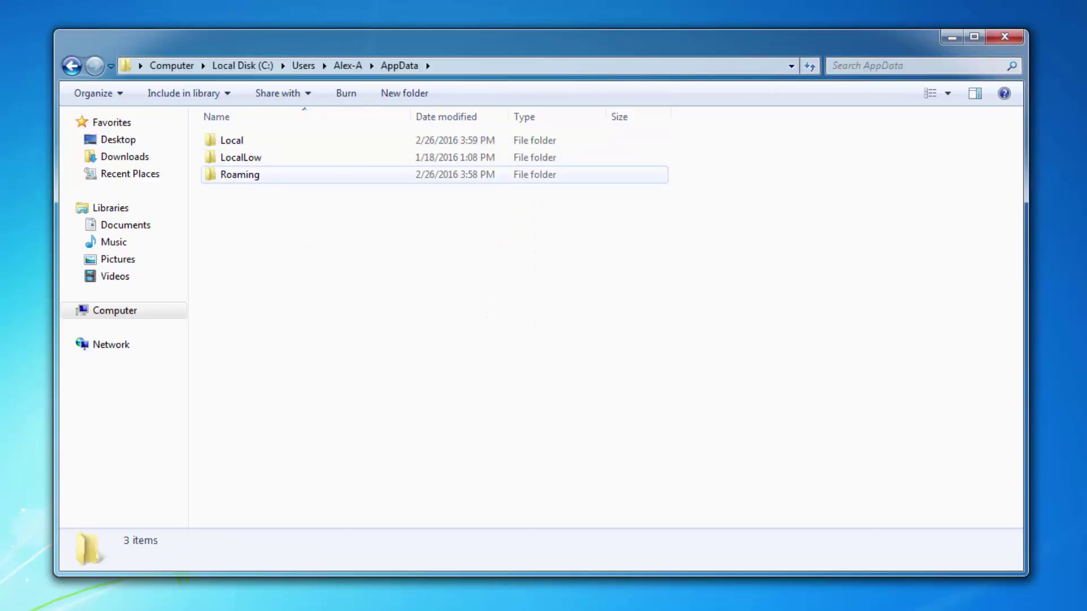
double_click(229, 140)
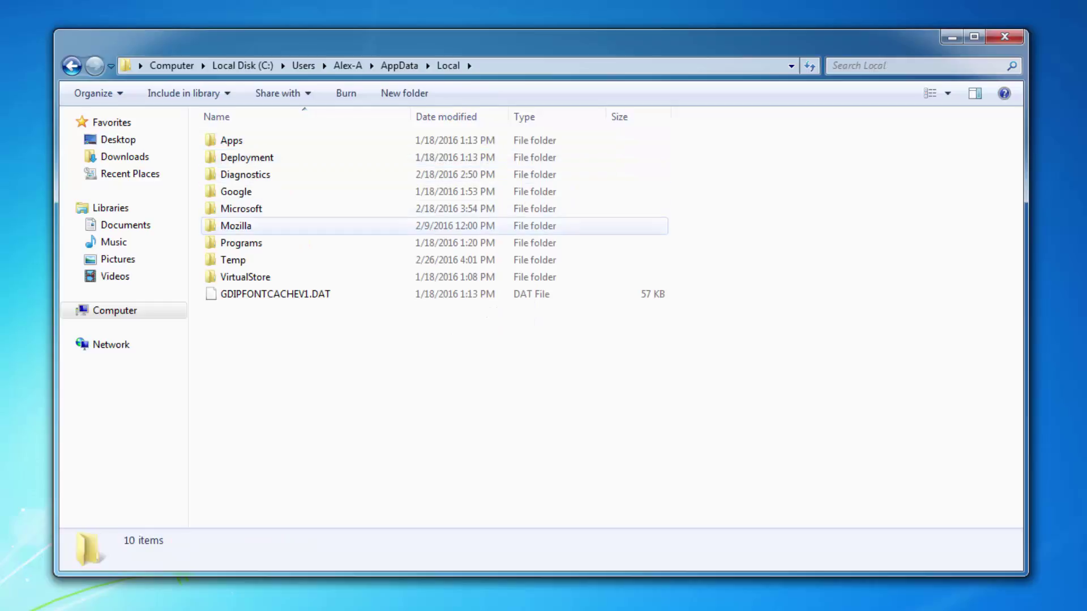
double_click(233, 260)
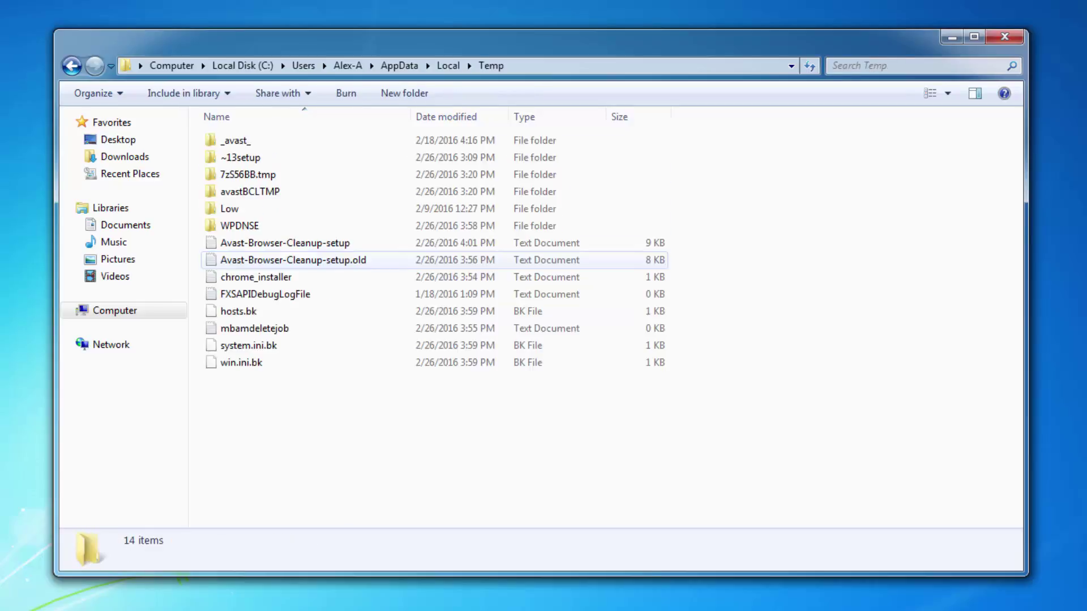
Delete all files and folders in the Temp folder, confirming the deletion and skipping the FXSAPIDebugLogFile that is in use
drag(272, 409, 223, 132)
key(Delete)
key(Return)
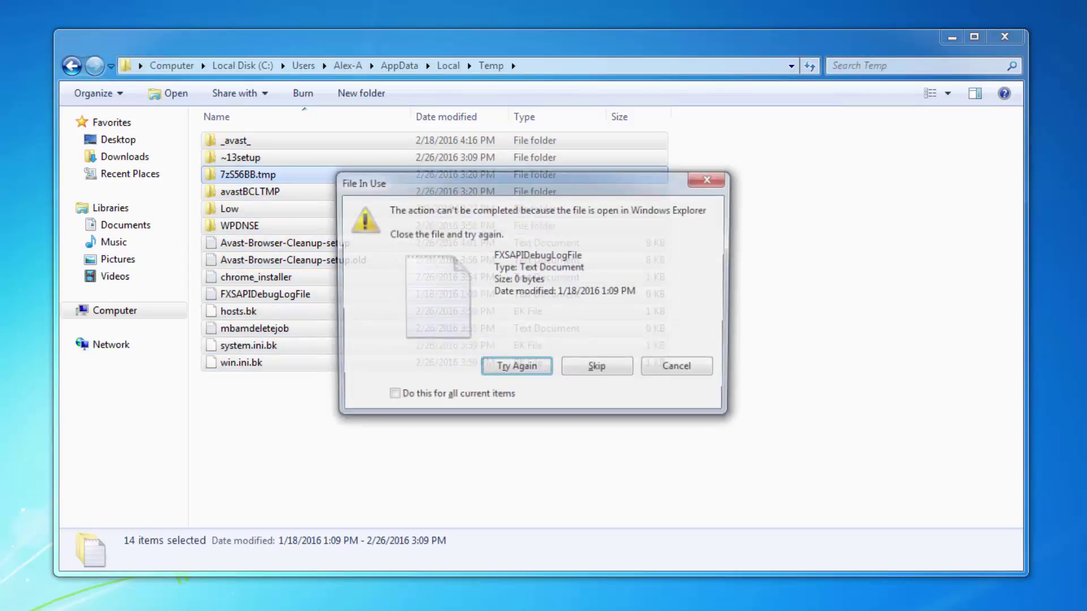
key(Tab)
key(Return)
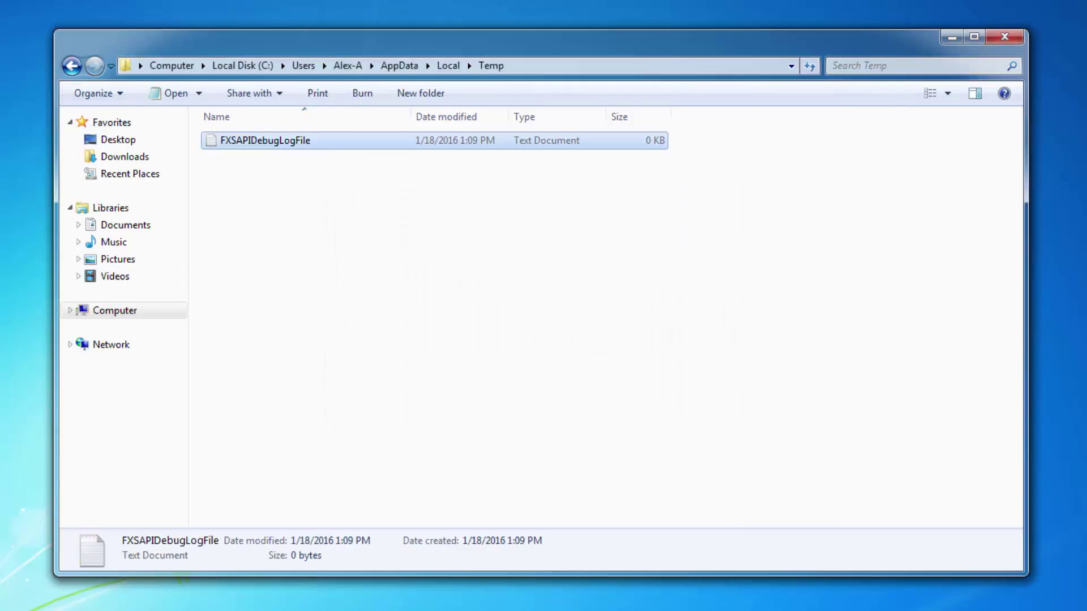
Go to the user's AppData\Roaming folder, check the contents of the eCyber folder and return to Roaming
key(BackSpace)
click(71, 65)
double_click(243, 176)
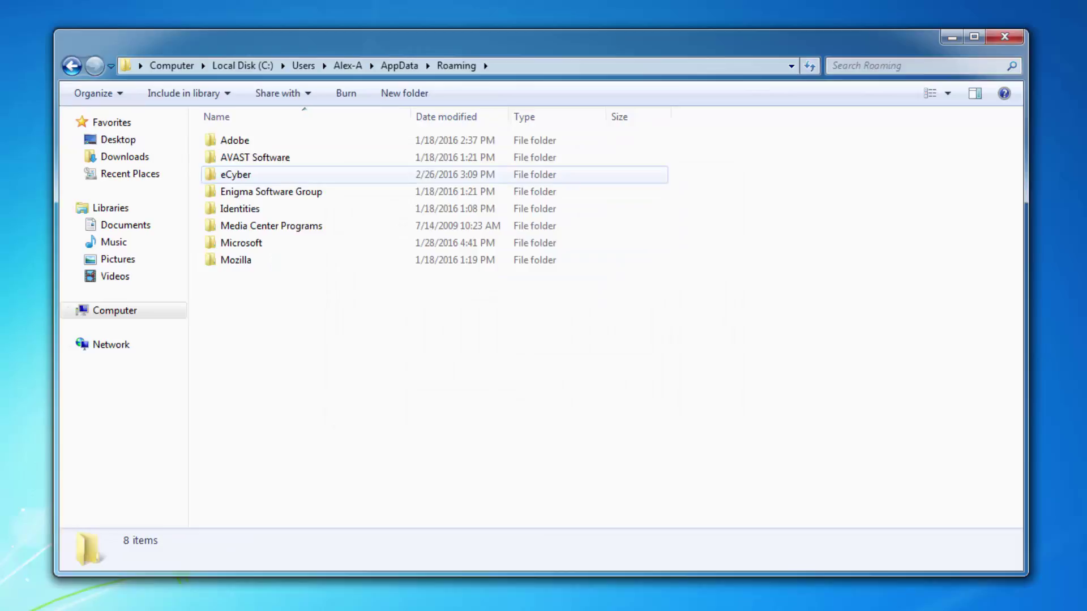
key(Return)
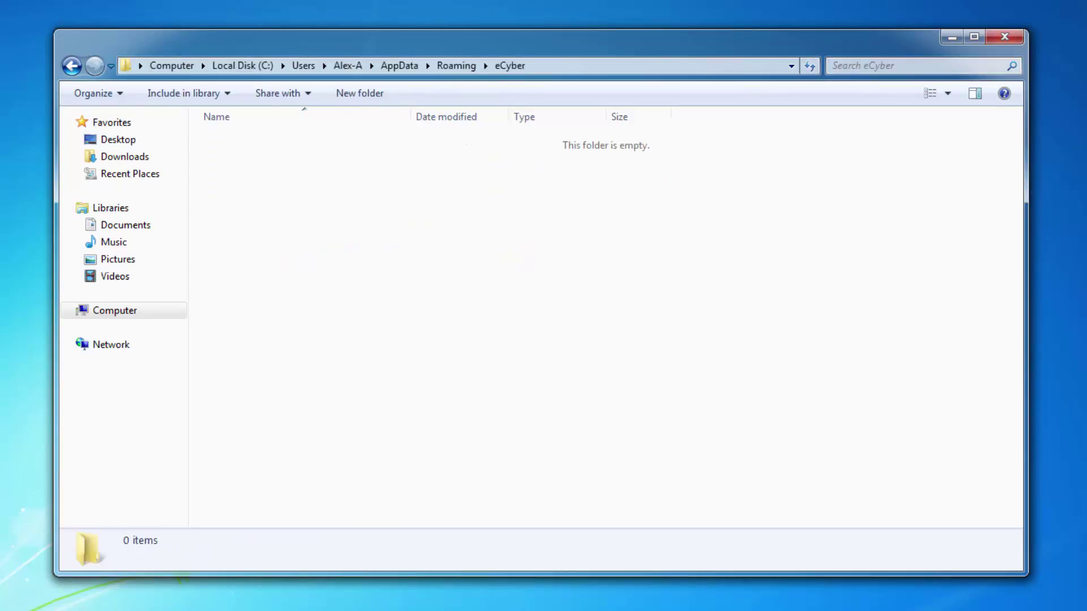
key(BackSpace)
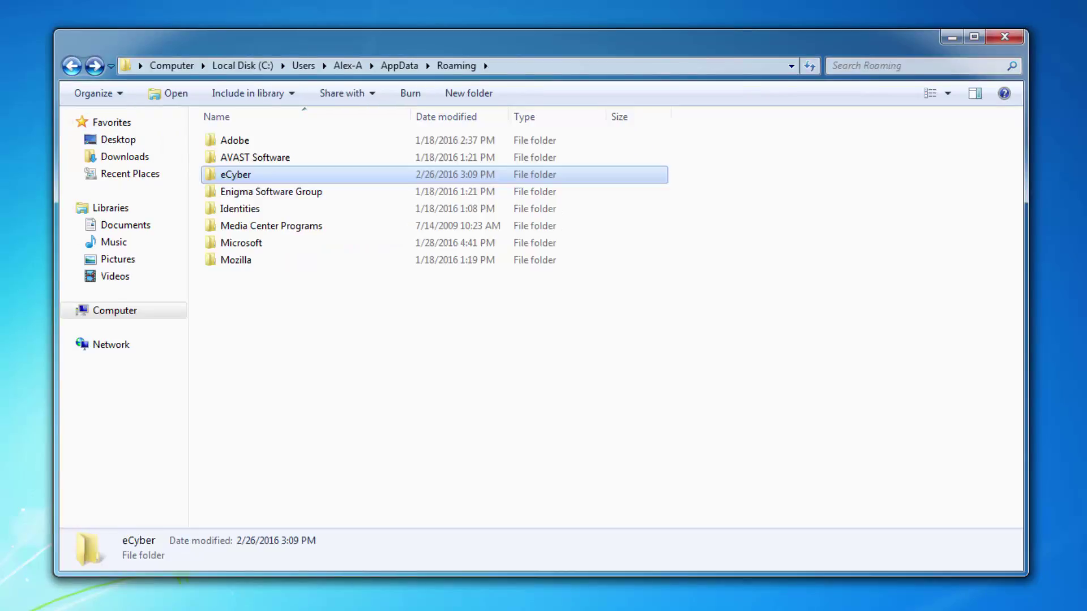